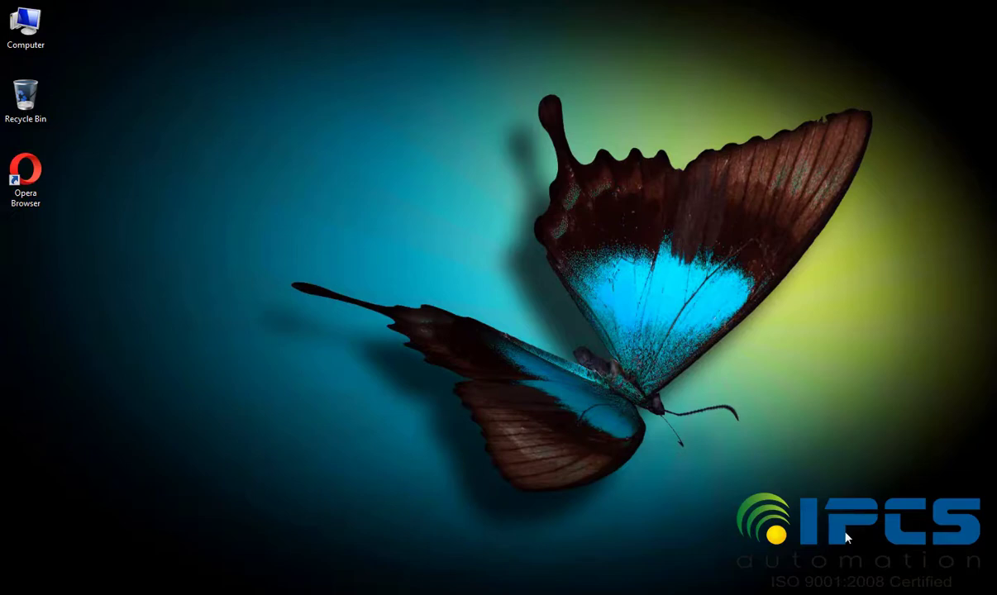
# Step: Launch the Opera browser and go to the router's address, 192.168.1.1
pyautogui.doubleClick(26, 178)
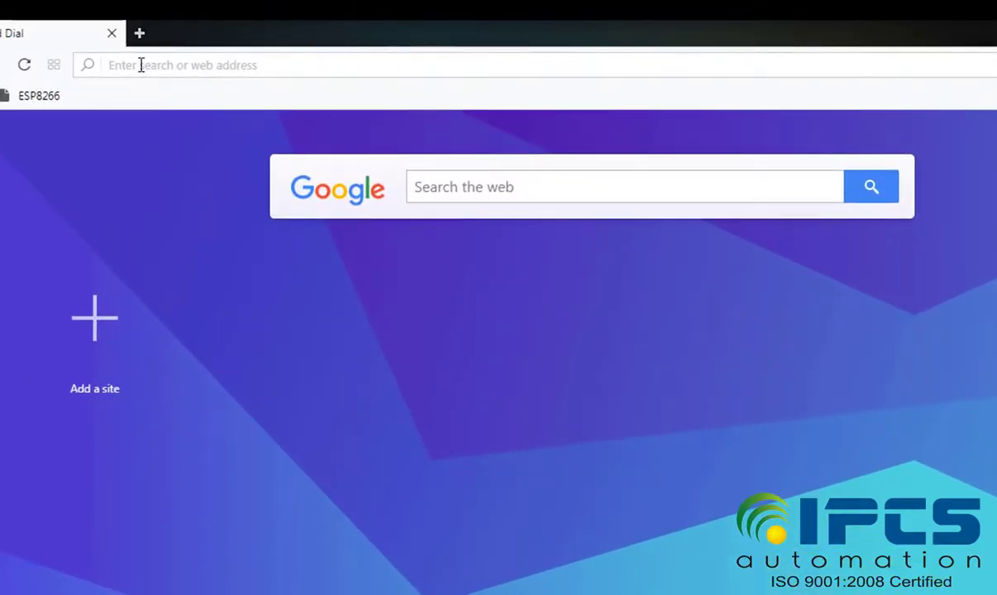
pyautogui.click(141, 65)
pyautogui.write('192.')
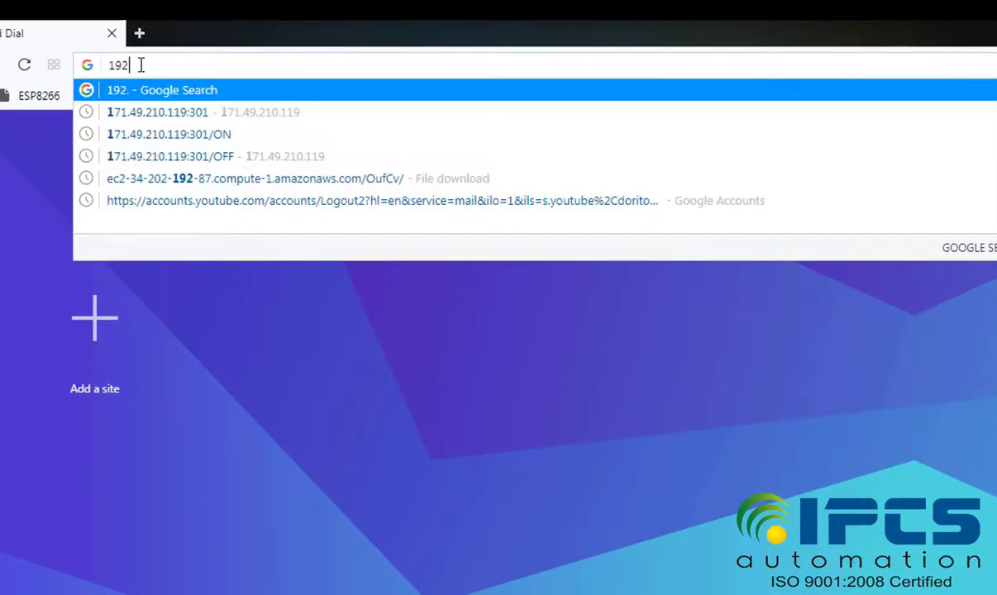
pyautogui.write('168')
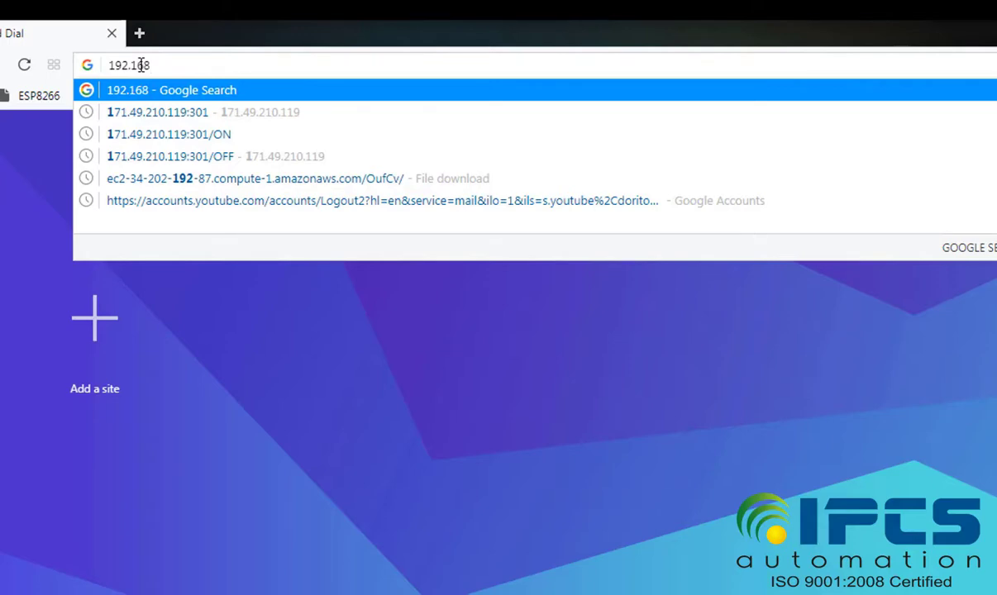
pyautogui.write('.1.1')
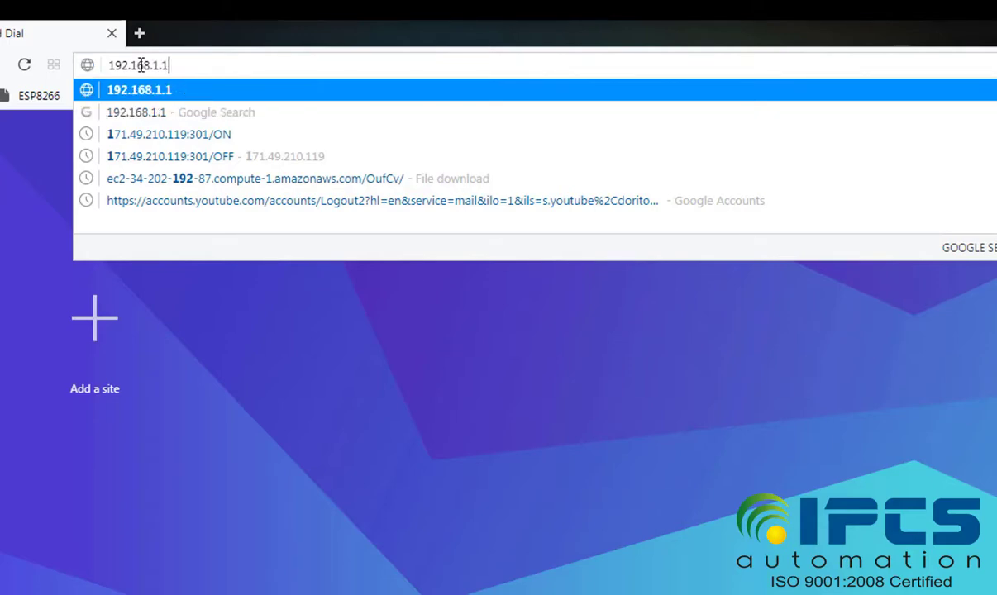
pyautogui.press('Return')
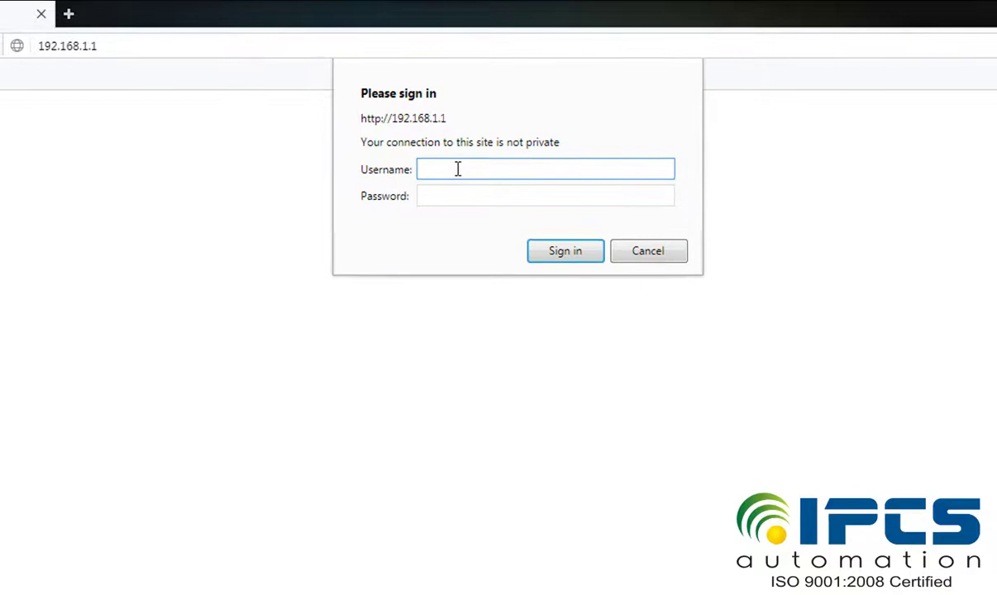
# Step: Sign in to the router with the username admin and the account password, and refuse to have the password saved
pyautogui.write('adm')
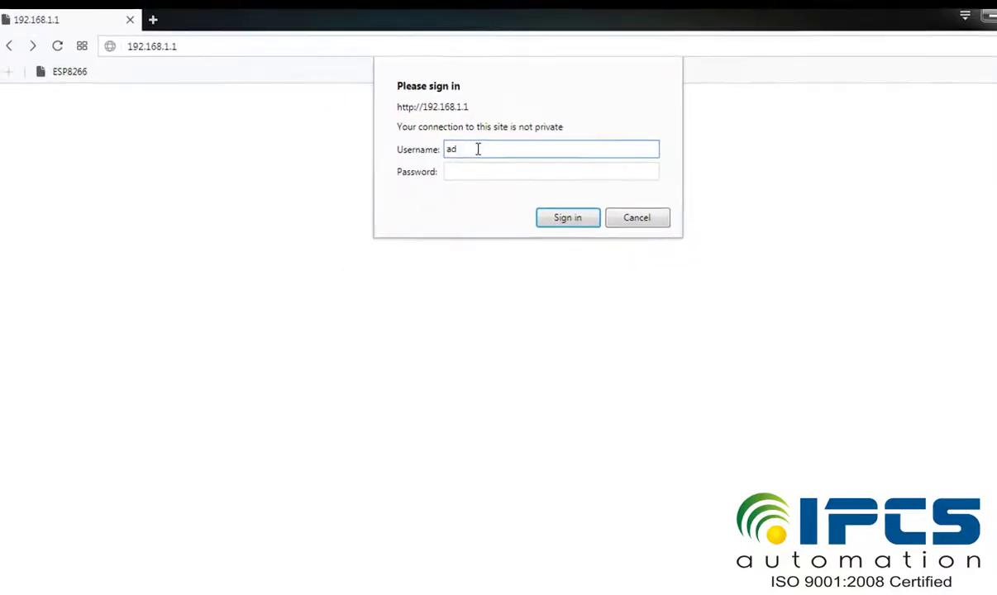
pyautogui.write('in')
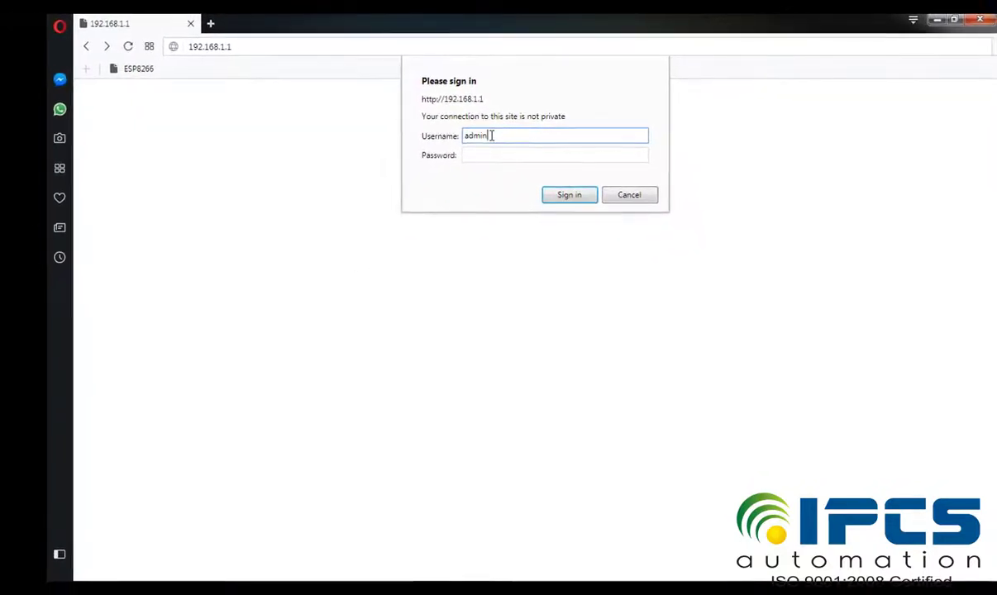
pyautogui.press('Tab')
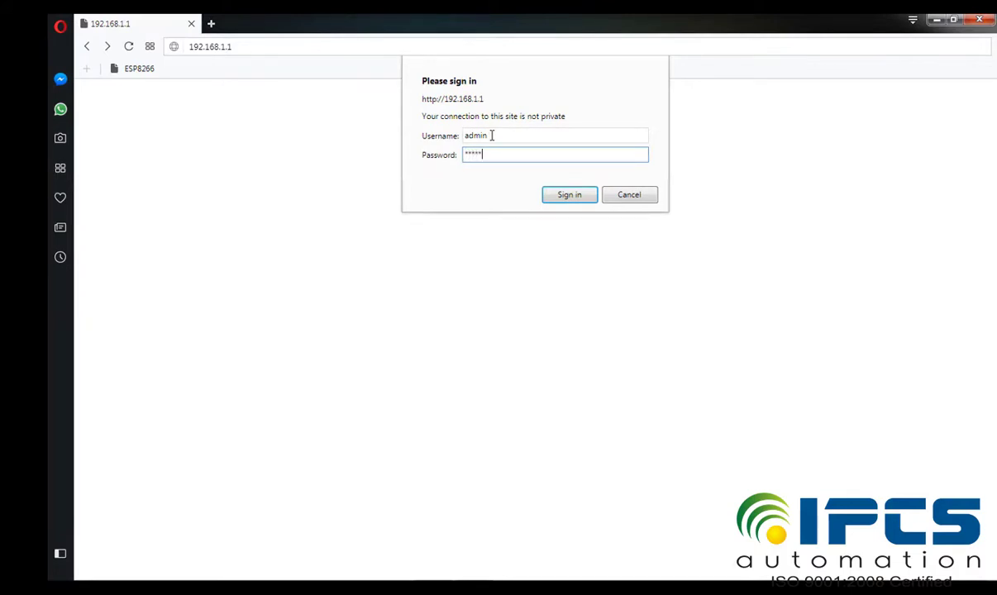
pyautogui.press('Return')
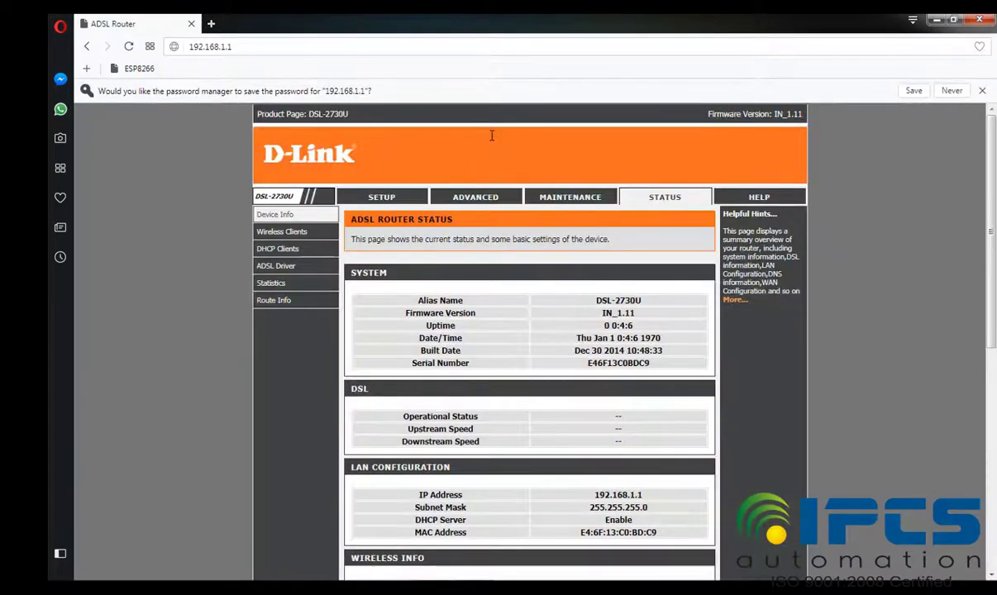
pyautogui.click(951, 90)
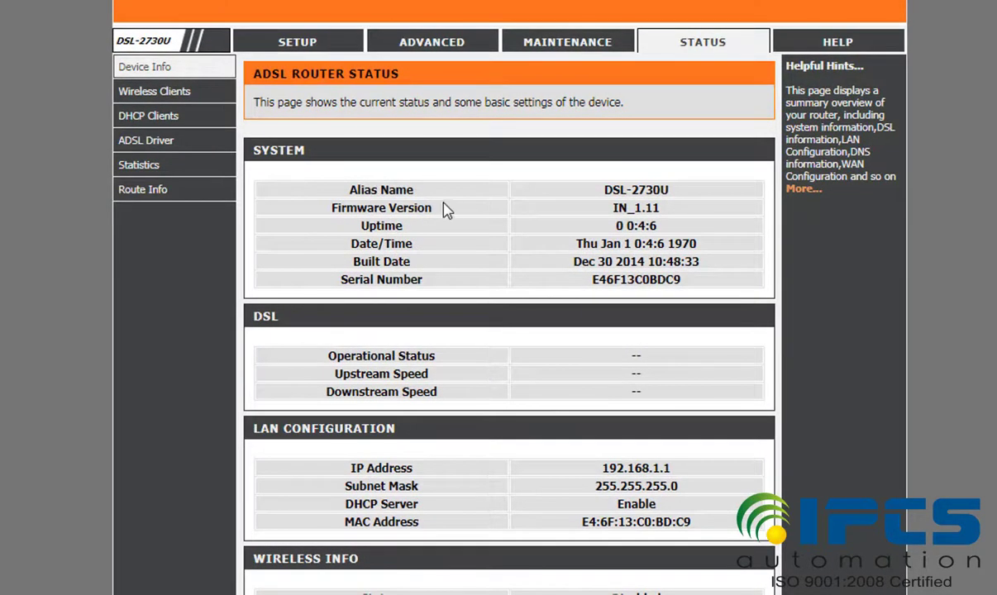
# Step: Review the router's status information and open the Port Forwarding page of the advanced settings
pyautogui.scroll(-5, 458, 213)
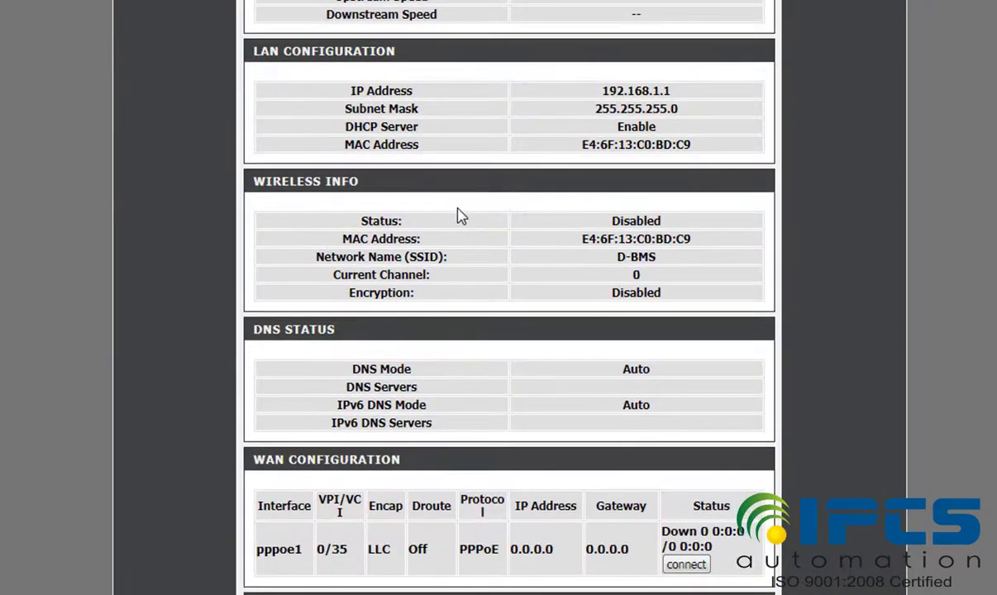
pyautogui.scroll(-1, 461, 218)
pyautogui.scroll(6, 461, 218)
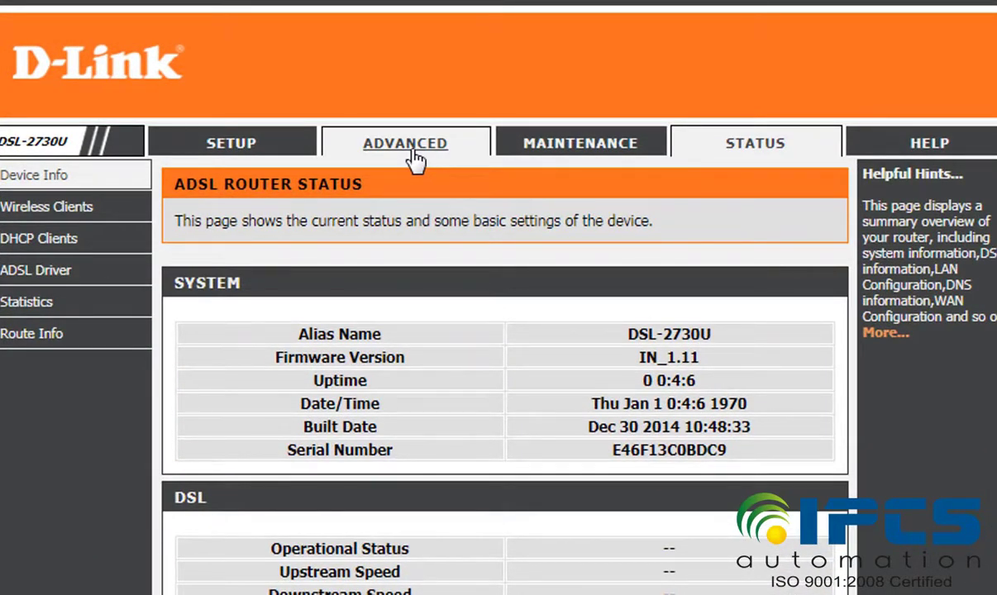
pyautogui.click(413, 158)
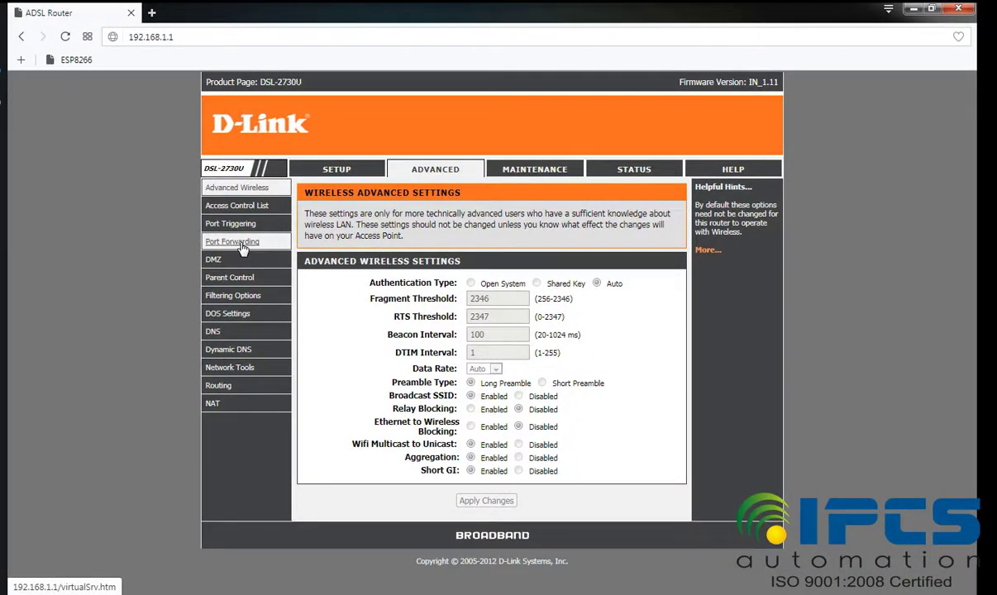
pyautogui.click(242, 250)
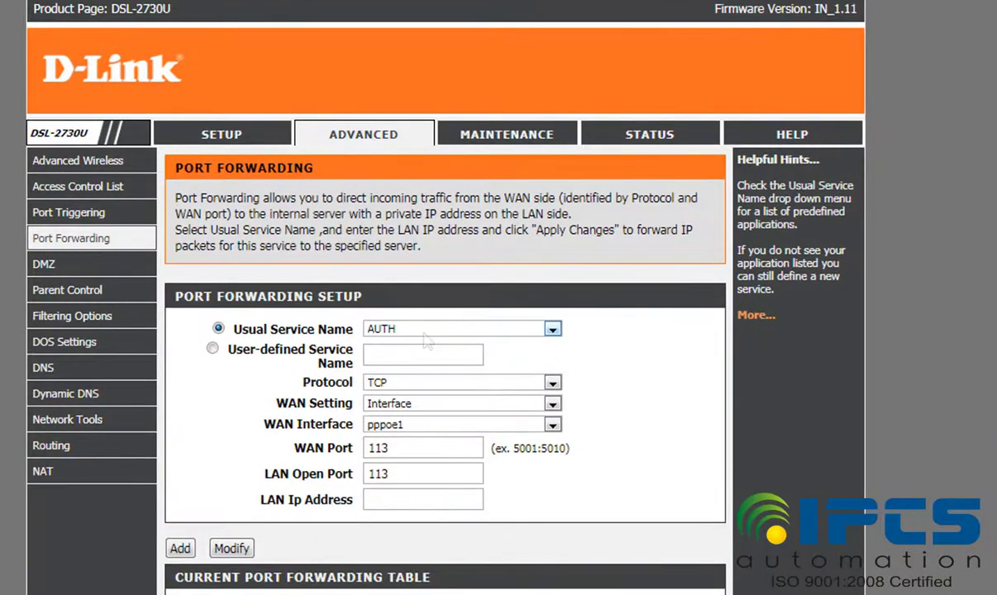
# Step: Set up the port forwarding entry as a user-defined service named dvr using the TCP protocol
pyautogui.click(424, 331)
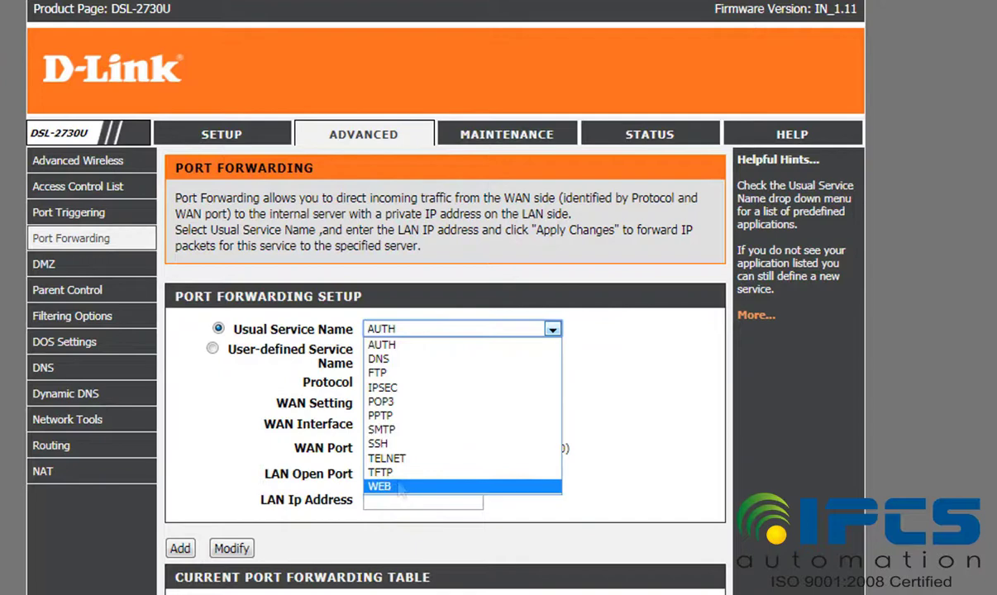
pyautogui.click(410, 340)
pyautogui.click(212, 349)
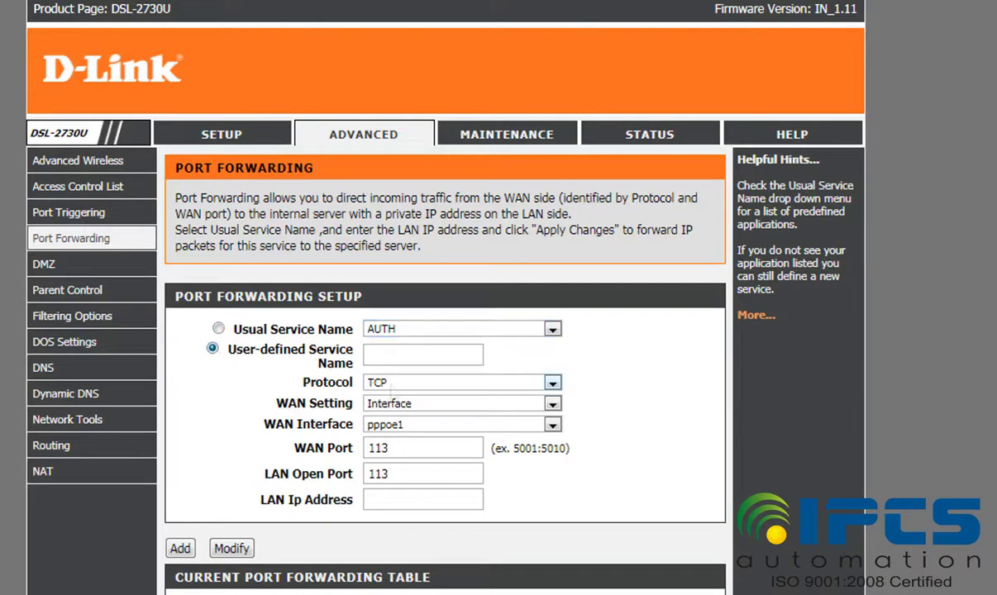
pyautogui.click(384, 355)
pyautogui.write('dvr')
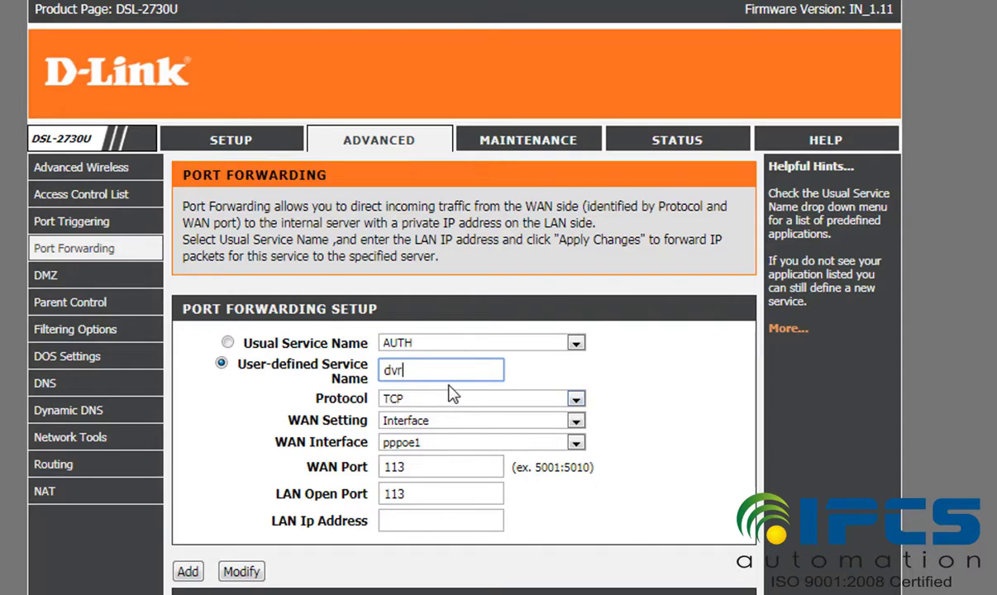
pyautogui.click(446, 399)
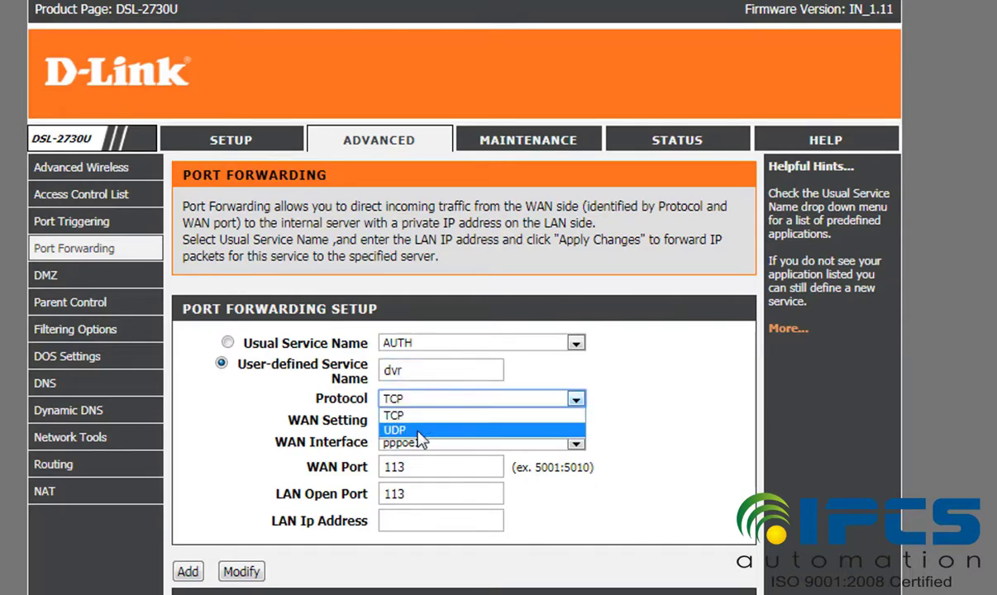
pyautogui.click(416, 416)
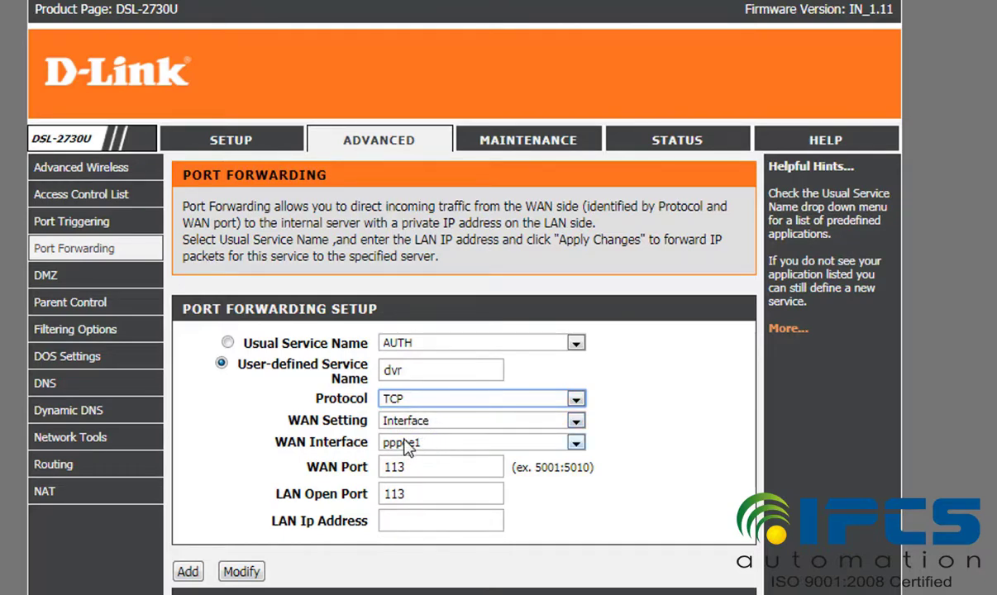
# Step: Set the WAN port to 8001:8001 and the LAN open port to 82 for the dvr service
pyautogui.moveTo(405, 468); pyautogui.dragTo(377, 468)
pyautogui.write('8001')
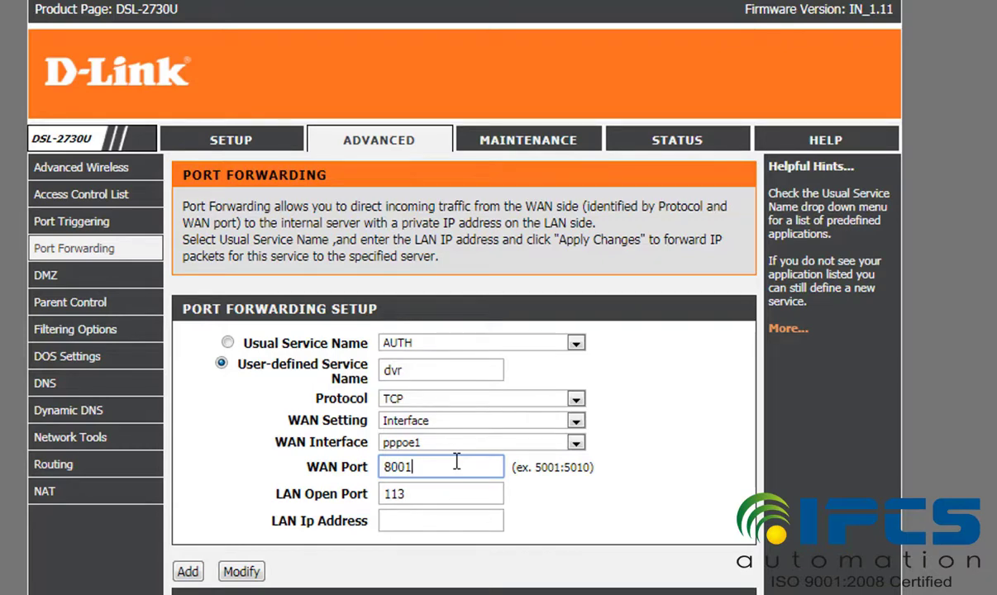
pyautogui.write(':8001')
pyautogui.moveTo(407, 494); pyautogui.dragTo(374, 496)
pyautogui.write('82')
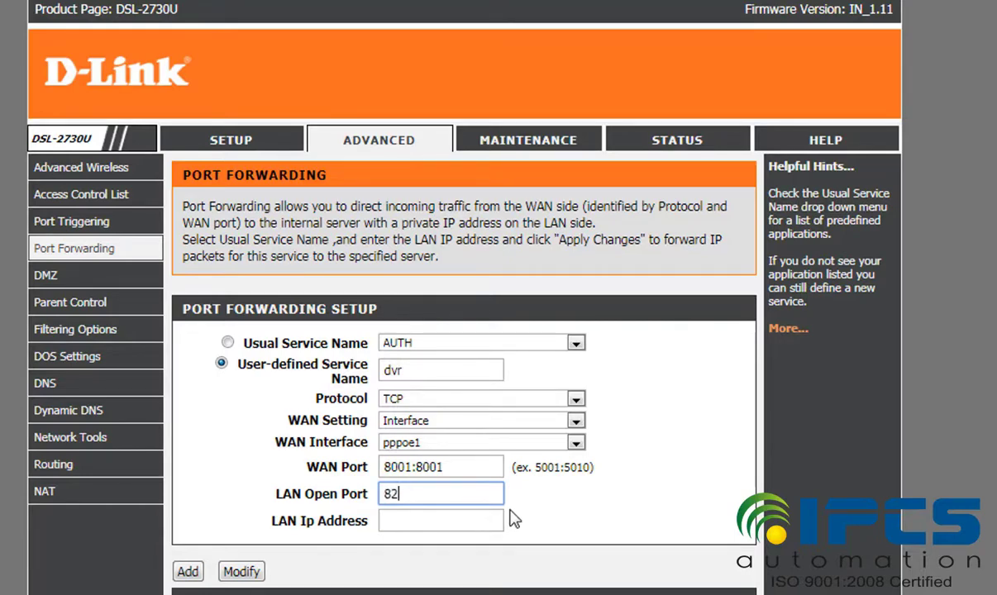
# Step: Enter 192.168.1.104 as the LAN IP address, add the dvr rule and review the current port forwarding table
pyautogui.click(396, 520)
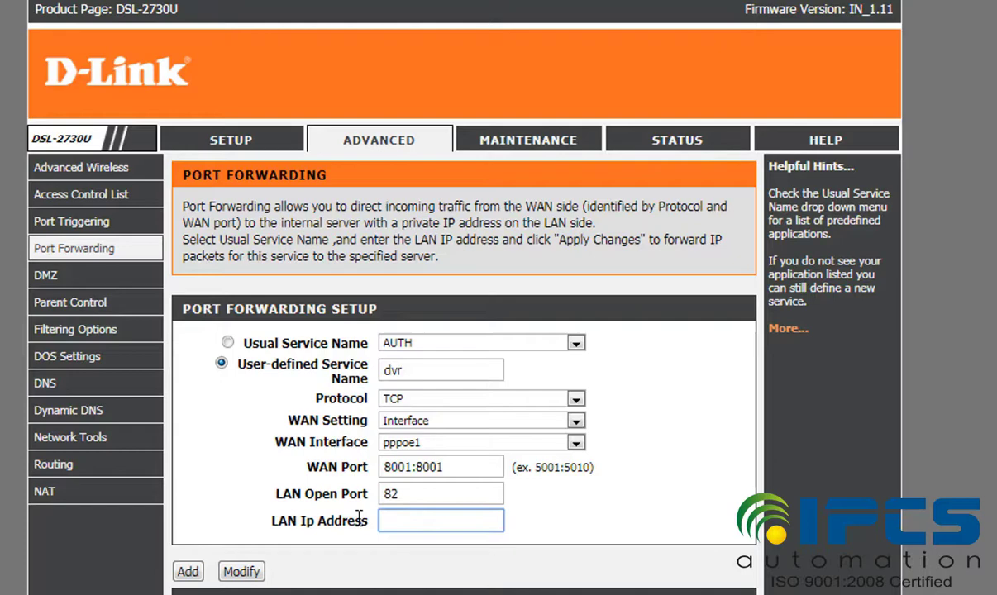
pyautogui.write('192.168.1.104')
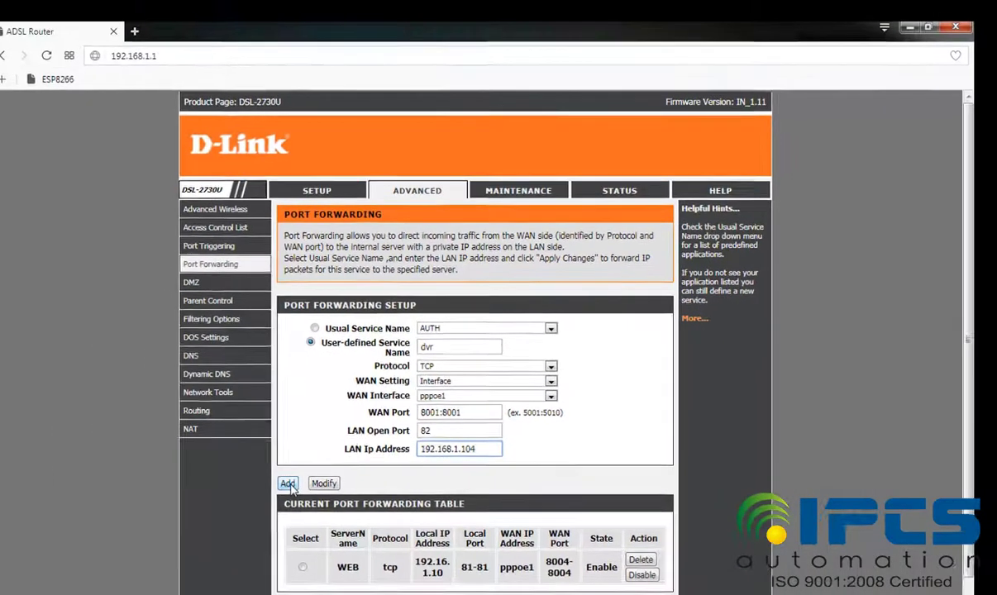
pyautogui.click(287, 484)
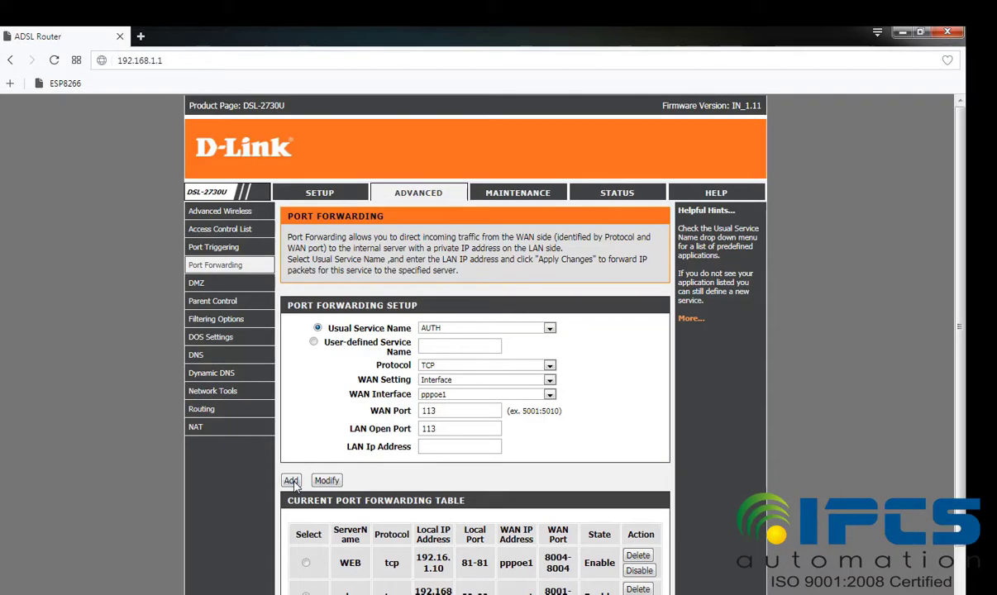
pyautogui.scroll(-1, 438, 501)
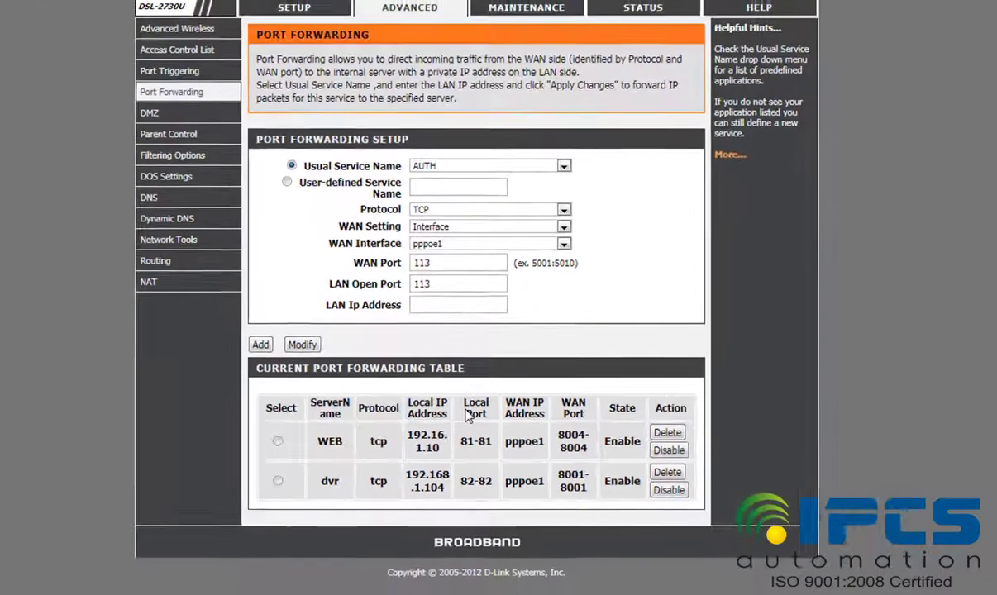
pyautogui.scroll(2, 446, 416)
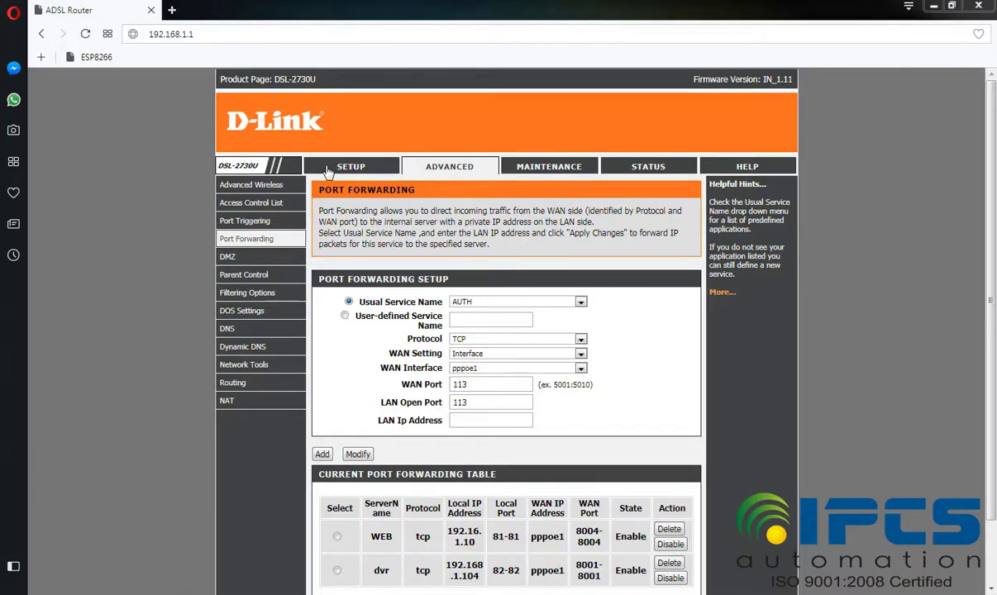
pyautogui.click(172, 12)
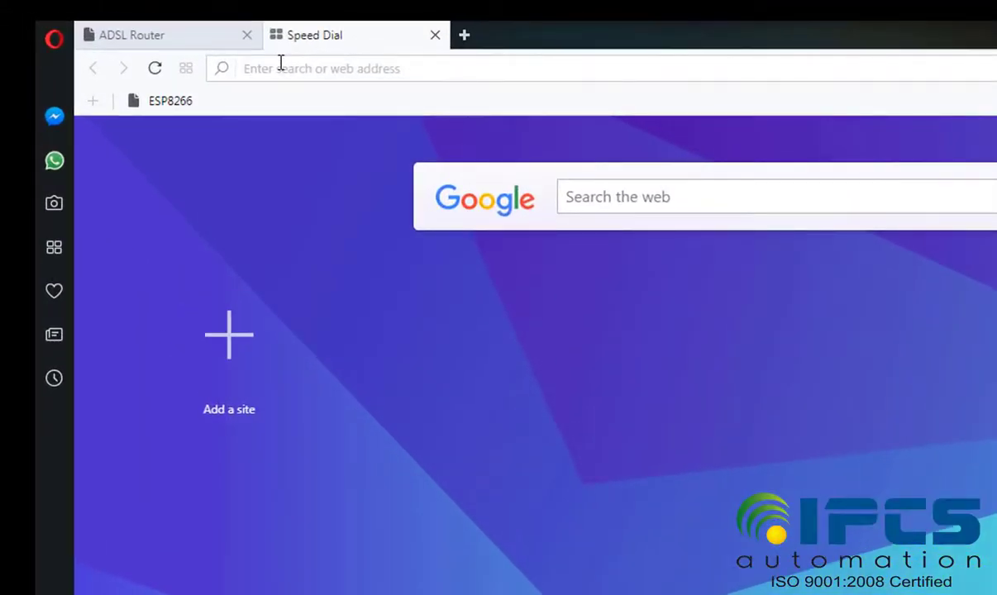
pyautogui.click(281, 67)
pyautogui.write('www')
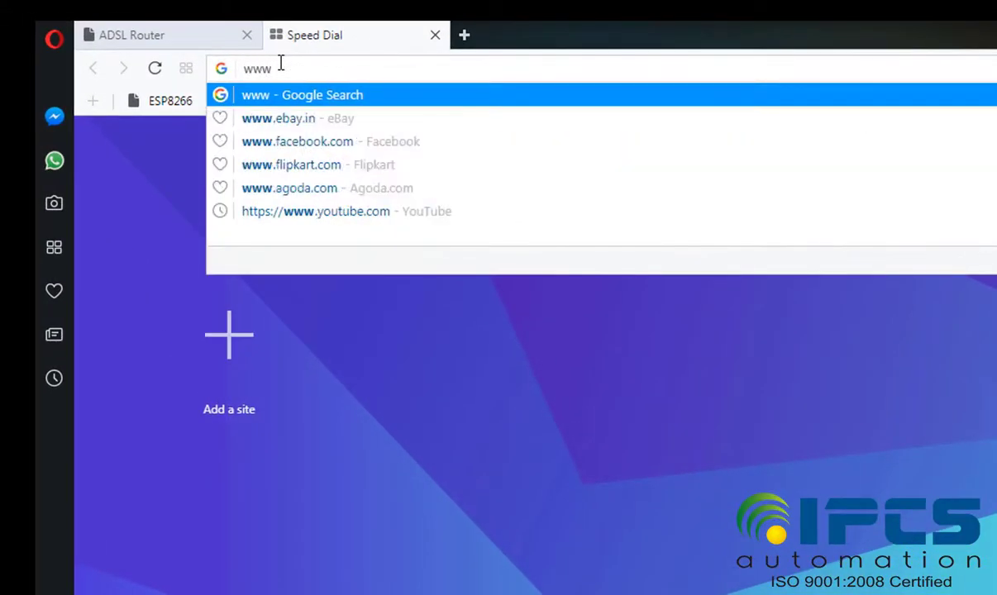
pyautogui.write('.google.')
pyautogui.write('com')
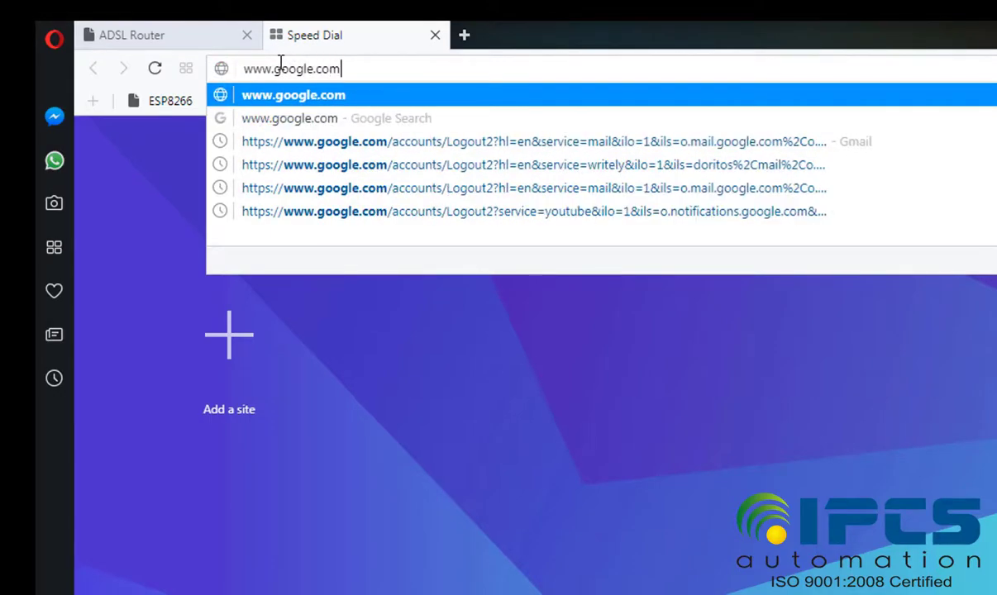
pyautogui.press('Return')
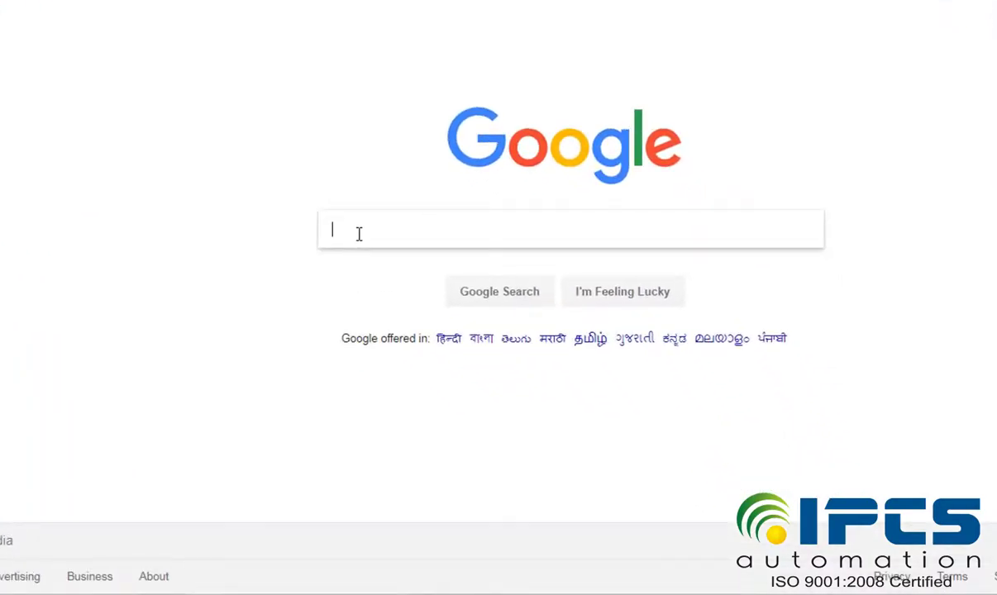
# Step: Search Google for "port checker"
pyautogui.write('port')
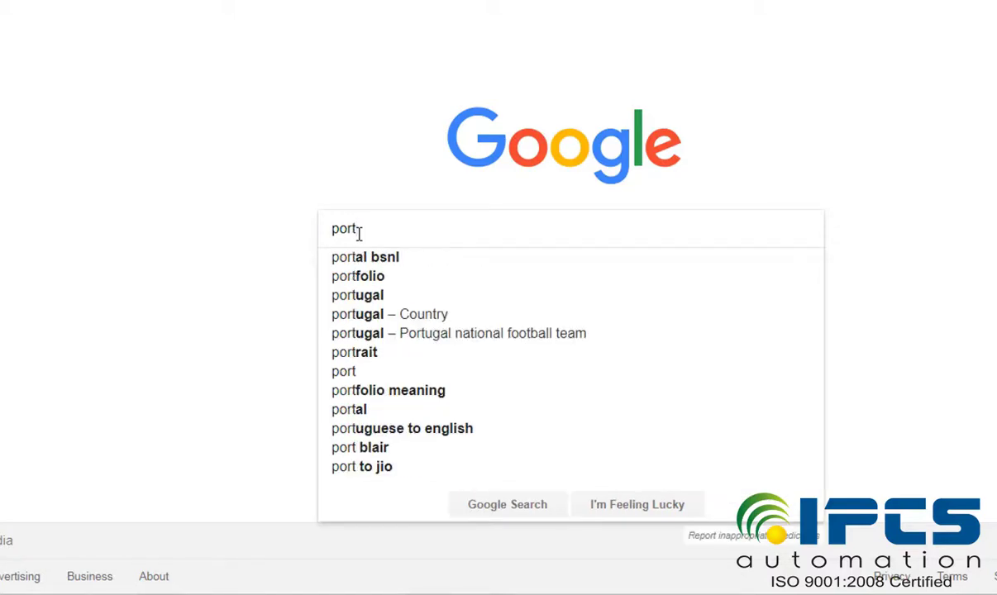
pyautogui.write(' c')
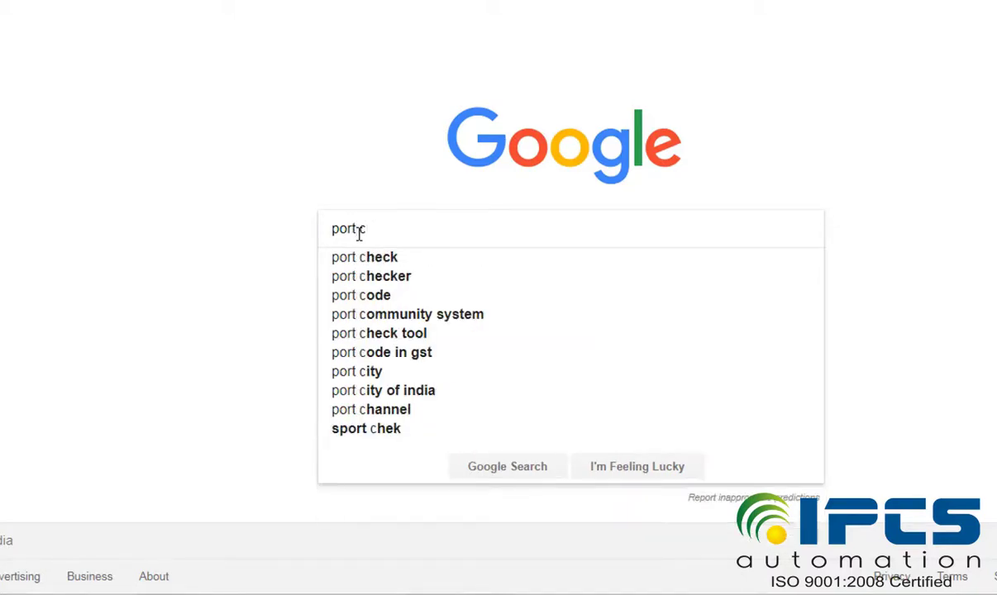
pyautogui.write('heck')
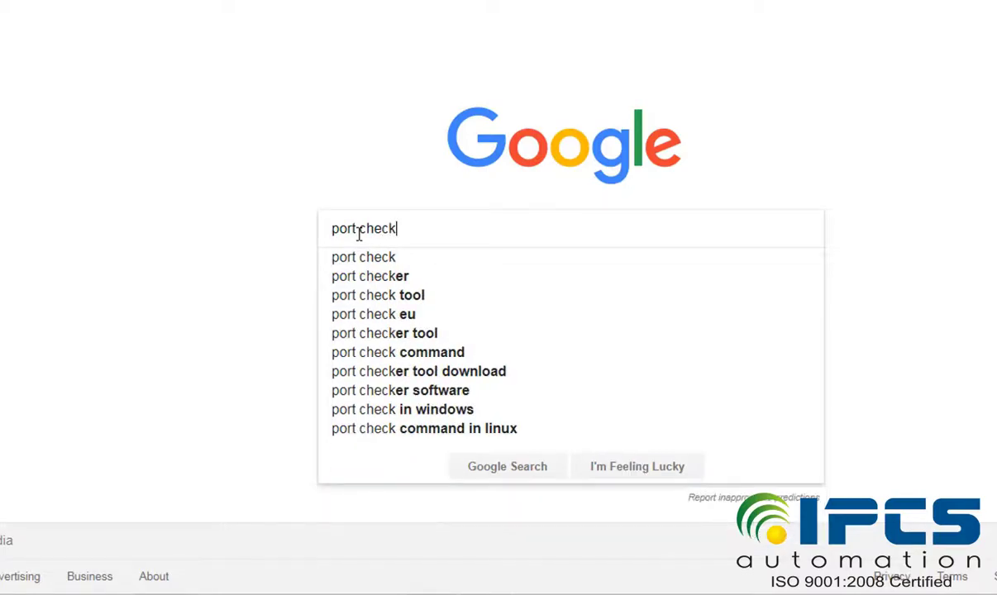
pyautogui.write('er')
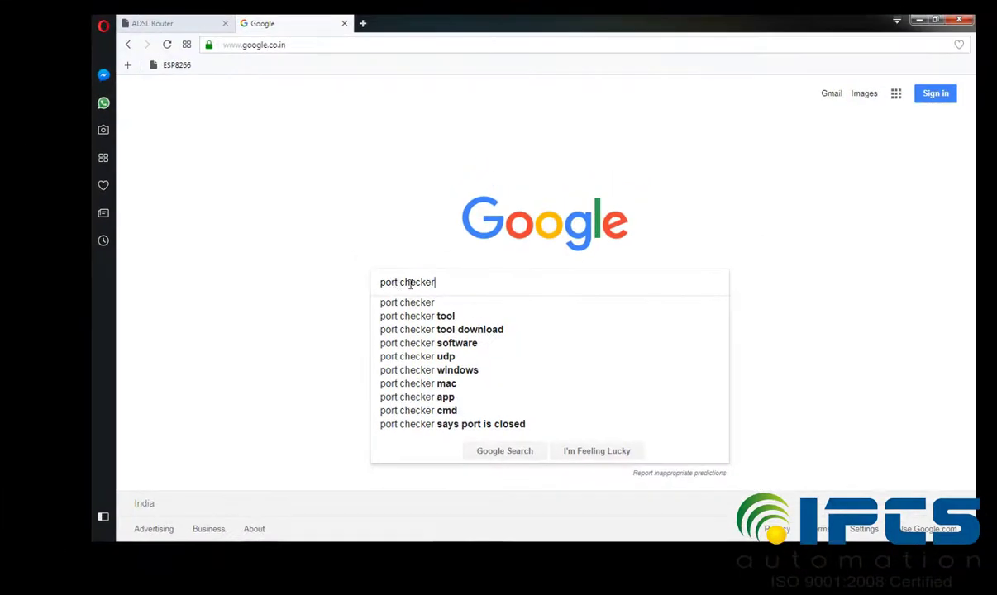
pyautogui.click(413, 303)
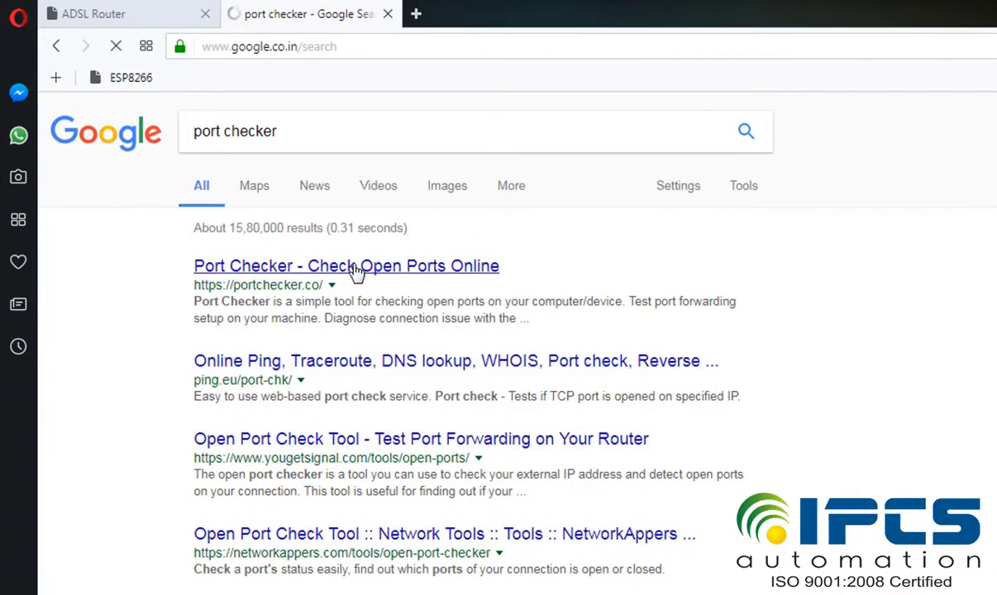
# Step: Open the portchecker.co search result, run the check for port 82 and read its result
pyautogui.click(330, 266)
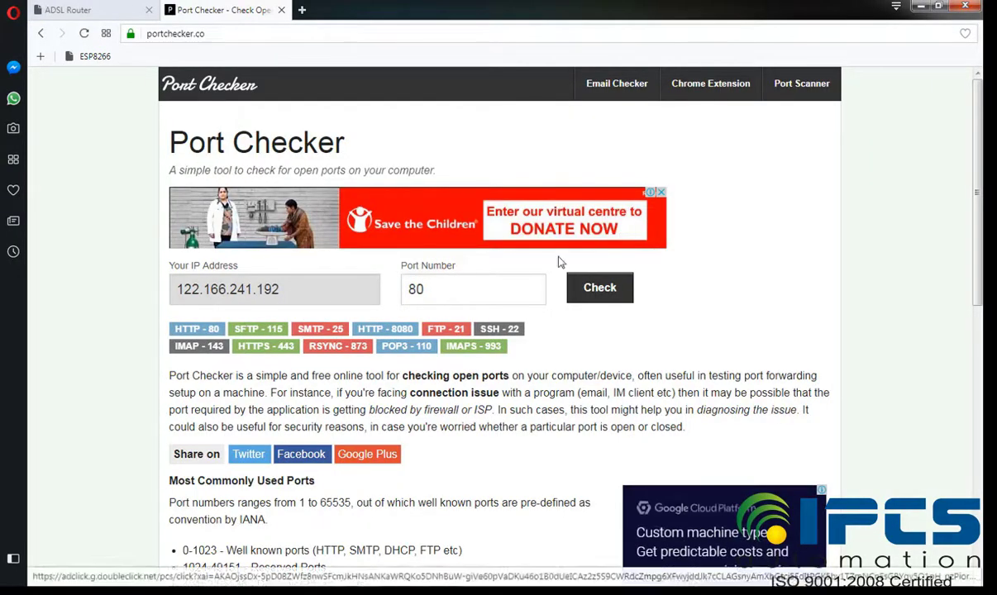
pyautogui.click(454, 290)
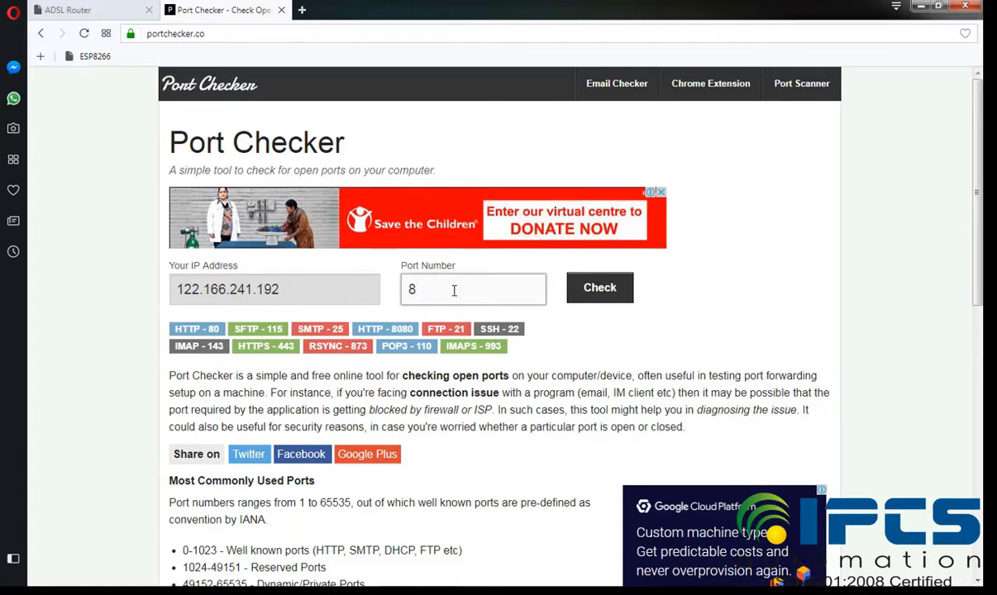
pyautogui.click(590, 303)
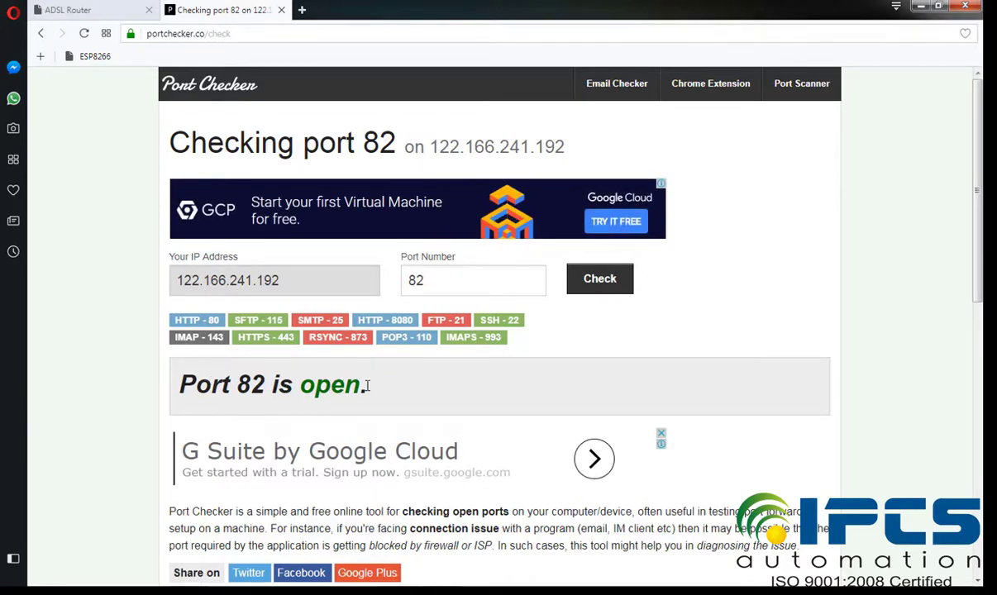
pyautogui.moveTo(367, 384); pyautogui.dragTo(178, 384)
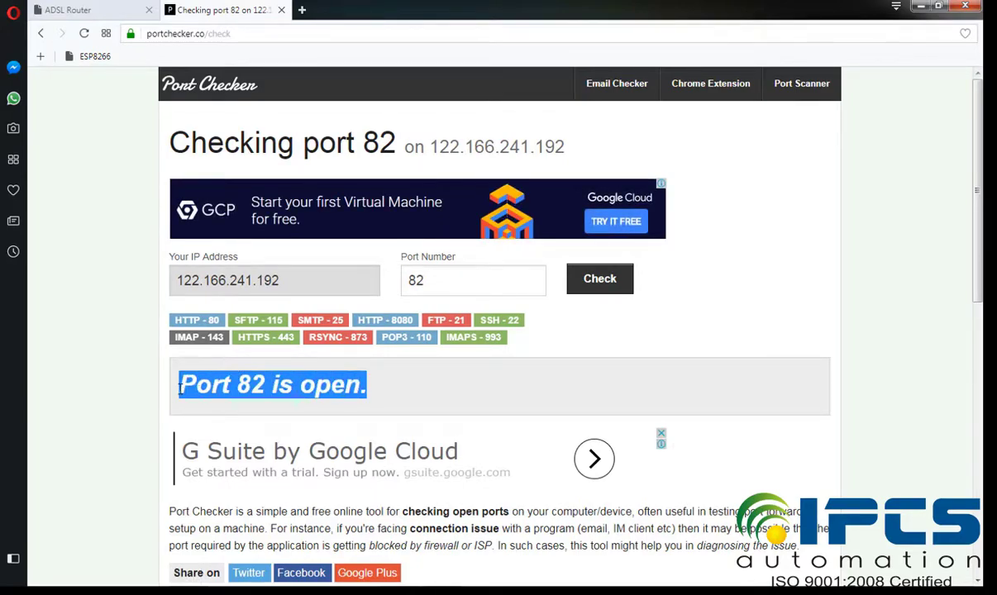
pyautogui.click(409, 391)
# Step: Check port 8001 with the same Port Checker tool and read its result
pyautogui.moveTo(425, 280); pyautogui.dragTo(417, 280)
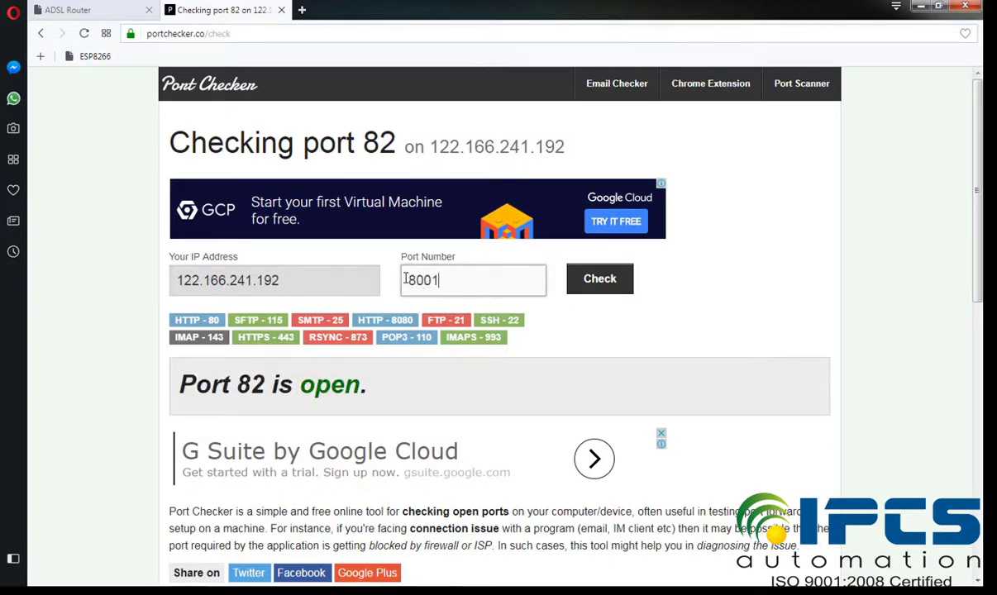
pyautogui.write('001')
pyautogui.click(605, 288)
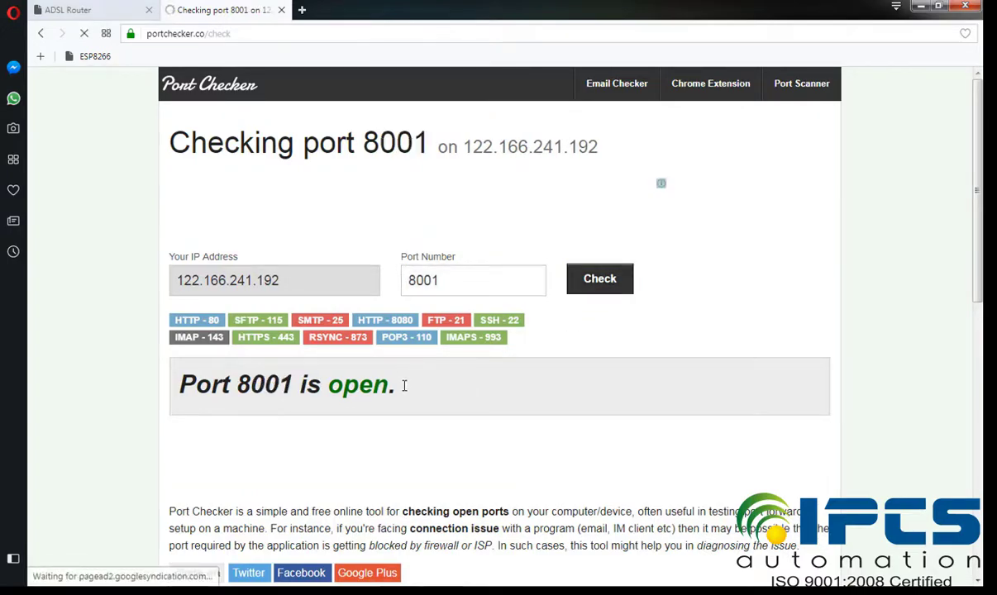
pyautogui.moveTo(405, 386); pyautogui.dragTo(162, 385)
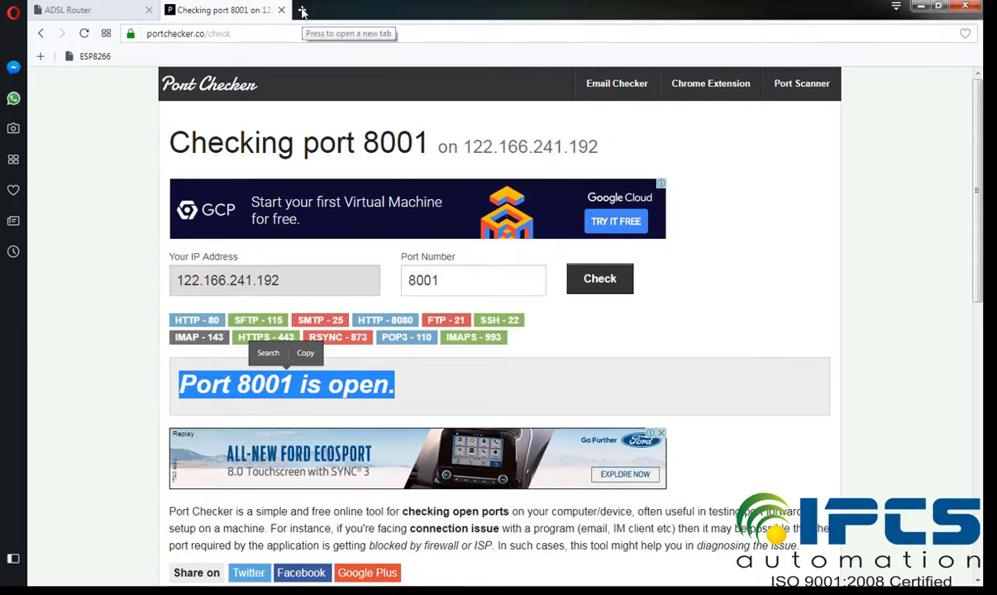
# Step: Search Google for "canyouseeme" in a new browser tab and open the CanYouSeeMe.org site
pyautogui.click(301, 10)
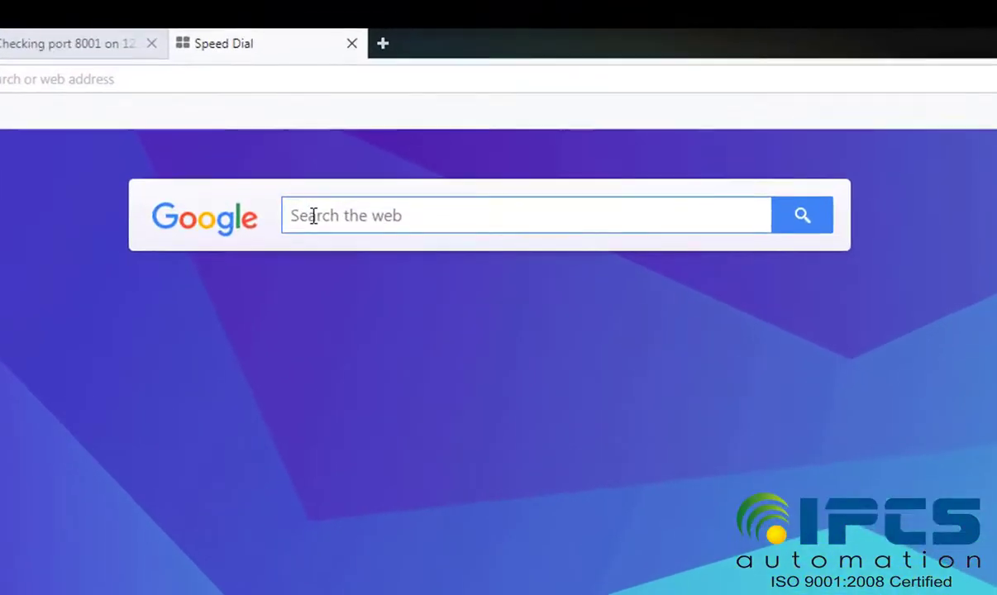
pyautogui.click(389, 124)
pyautogui.write('ca')
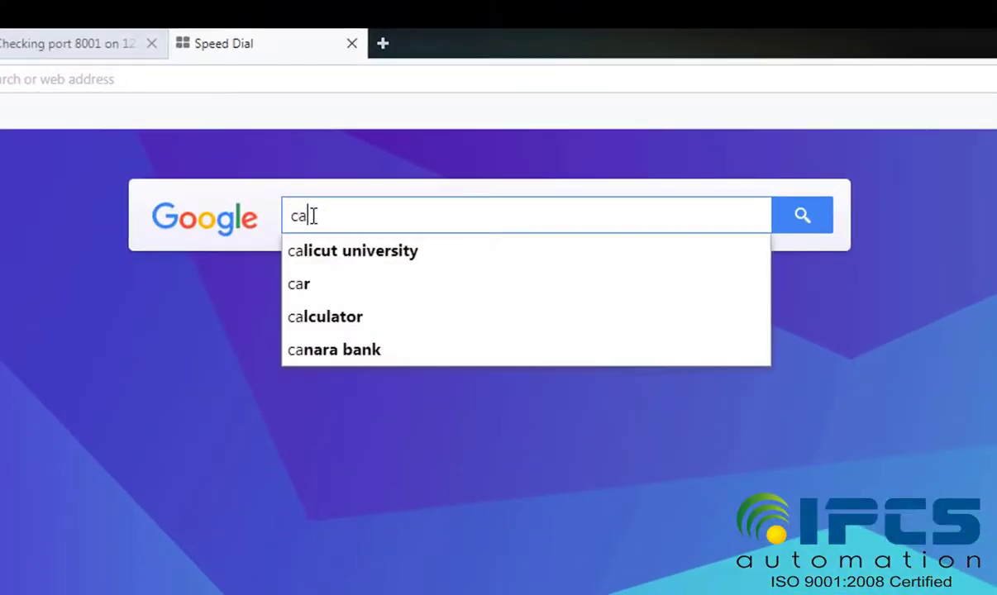
pyautogui.write('ny')
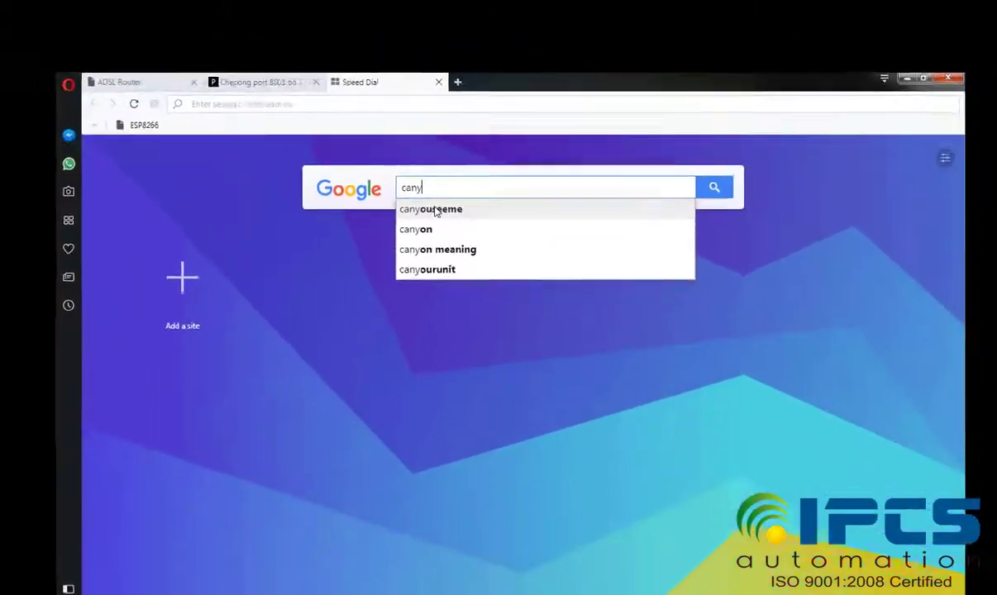
pyautogui.click(364, 250)
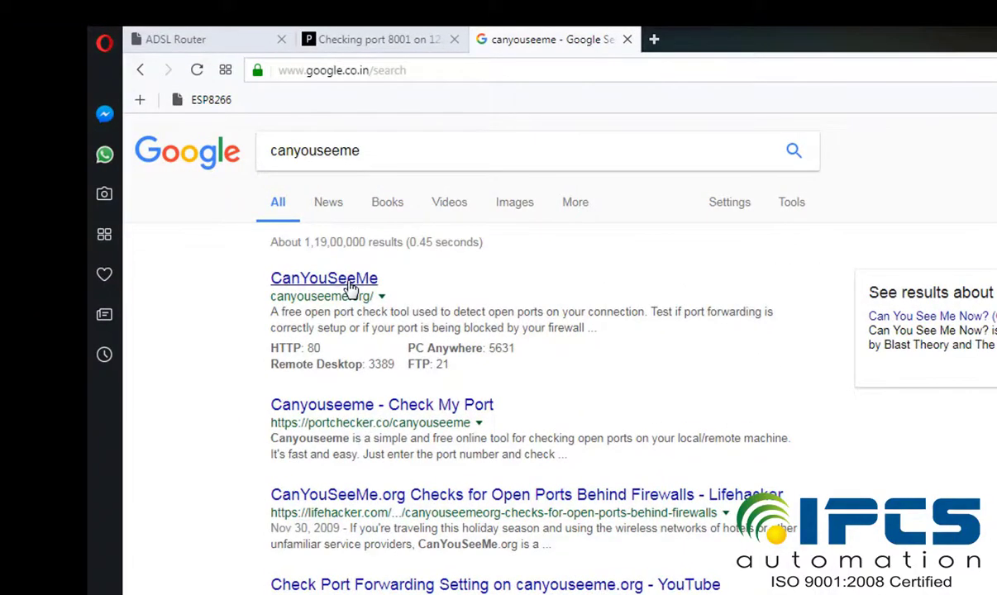
pyautogui.click(351, 285)
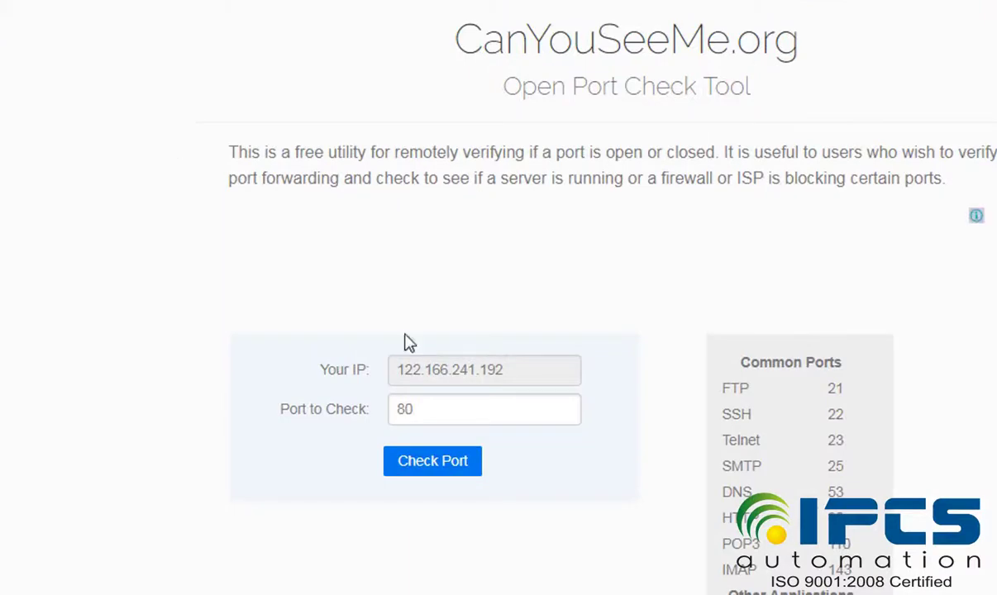
# Step: Run the CanYouSeeMe.org port check for port 80 and for port 82, reading the results
pyautogui.click(420, 408)
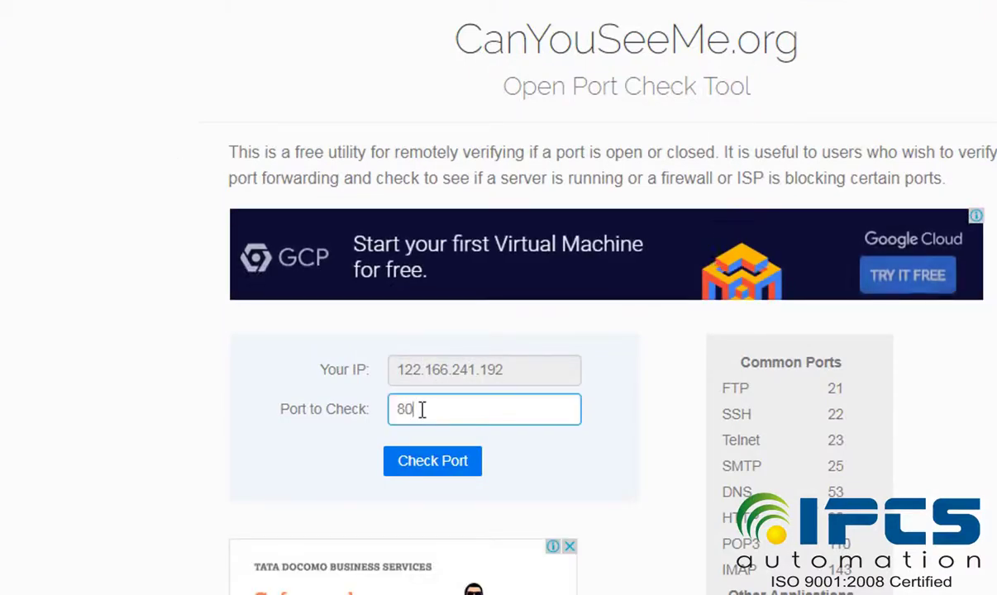
pyautogui.click(422, 469)
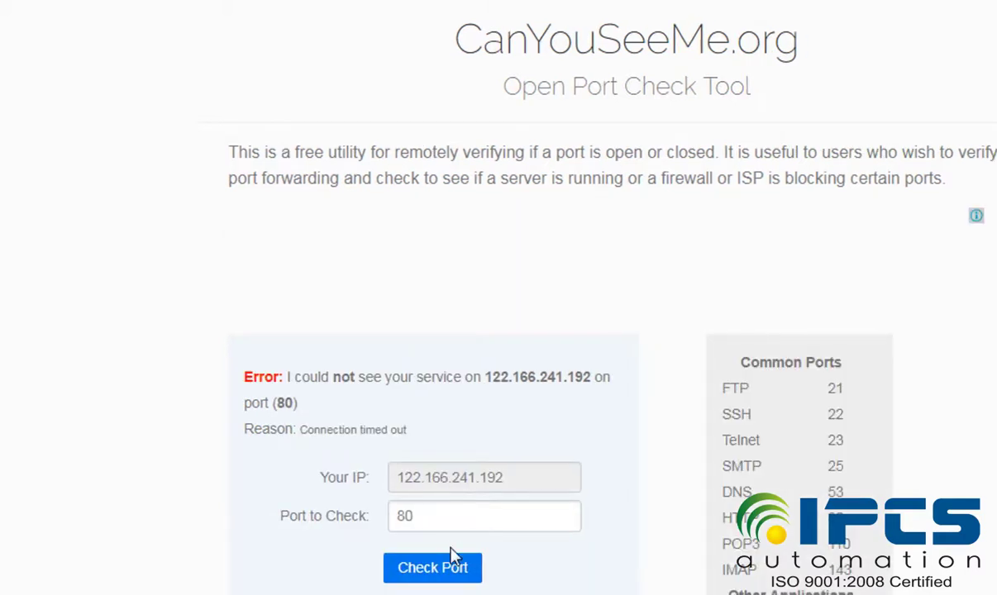
pyautogui.click(411, 514)
pyautogui.write('2')
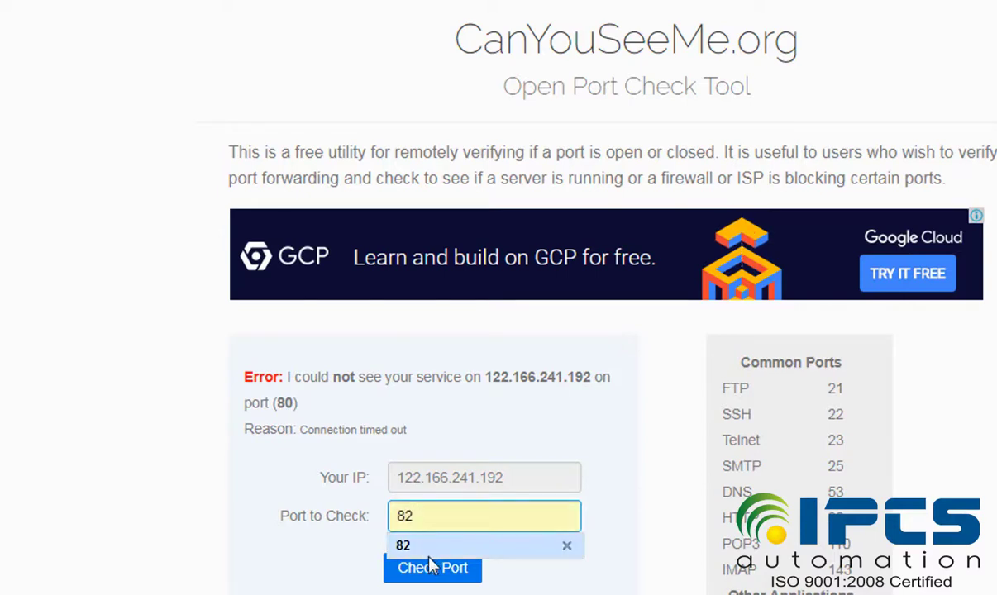
pyautogui.click(413, 545)
pyautogui.click(426, 572)
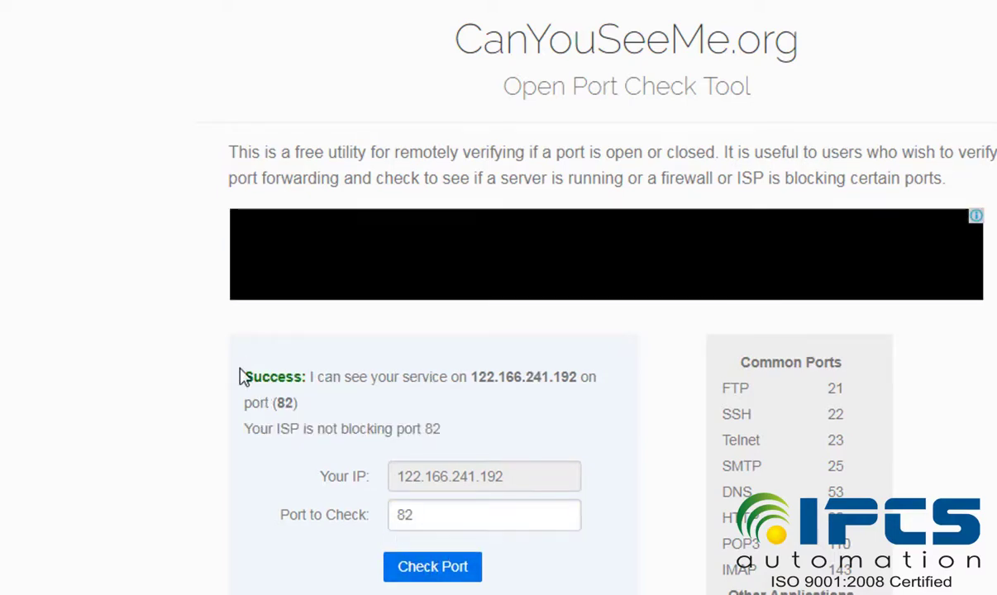
pyautogui.moveTo(242, 374); pyautogui.dragTo(588, 376)
# Step: Run the CanYouSeeMe.org port check for port 8001 and read the result message
pyautogui.click(407, 517)
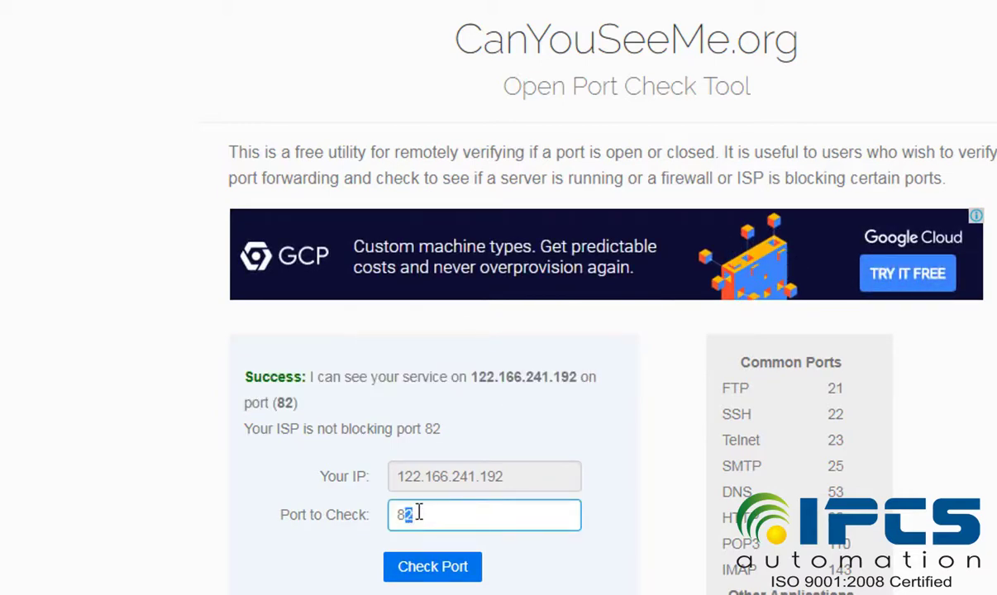
pyautogui.write('001')
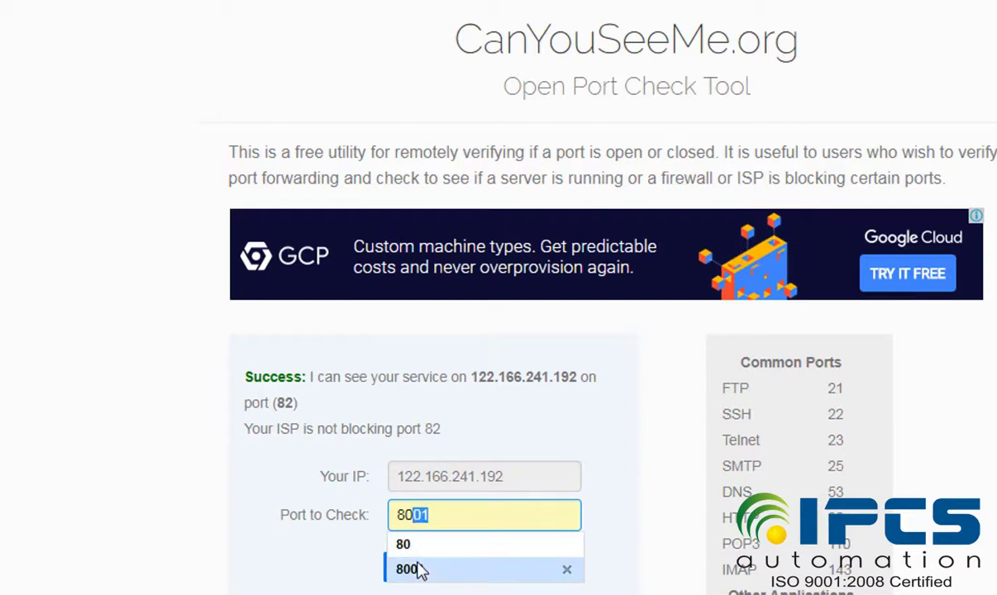
pyautogui.click(419, 569)
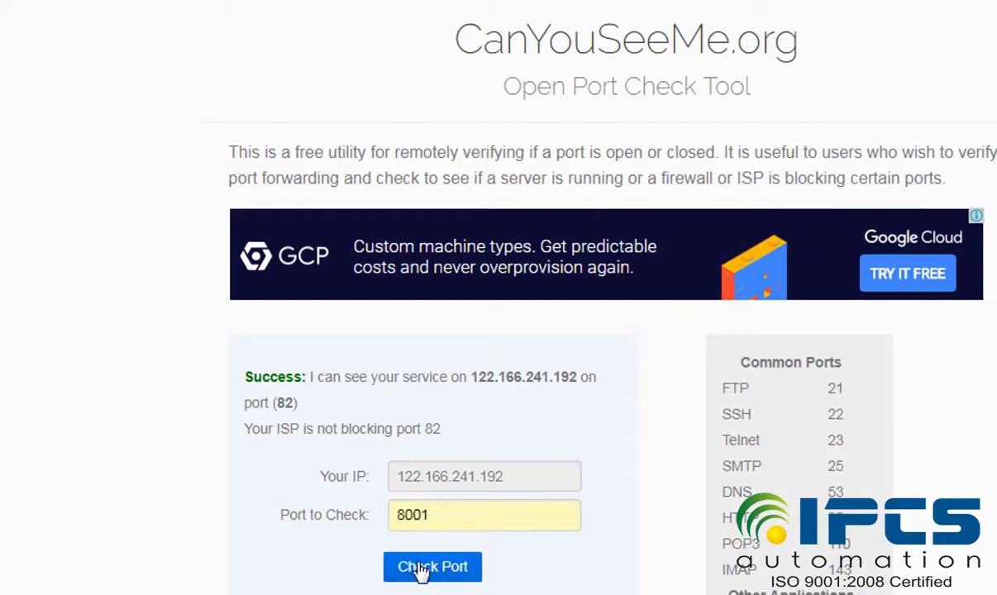
pyautogui.click(421, 570)
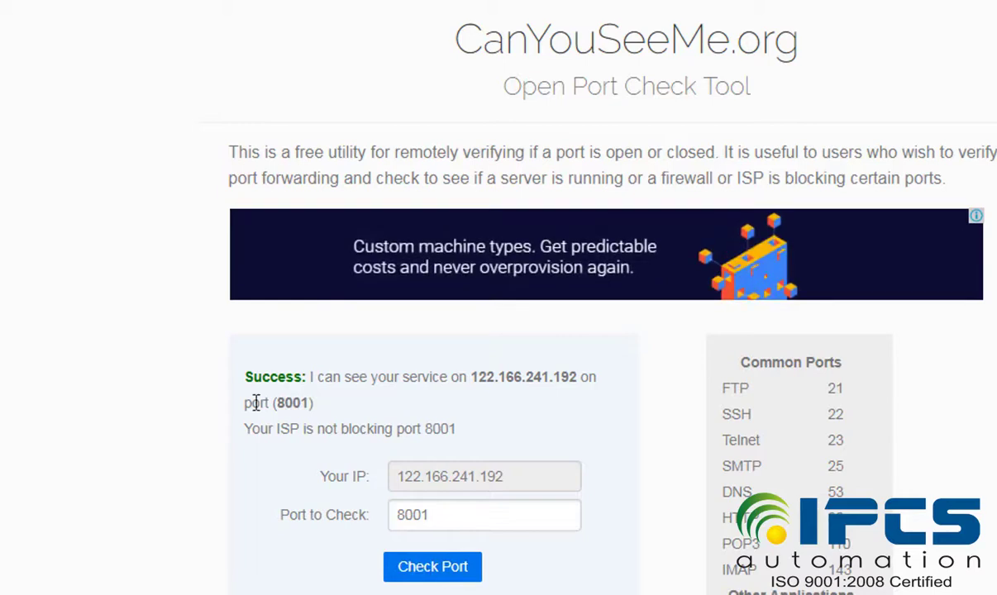
pyautogui.moveTo(241, 373); pyautogui.dragTo(324, 400)
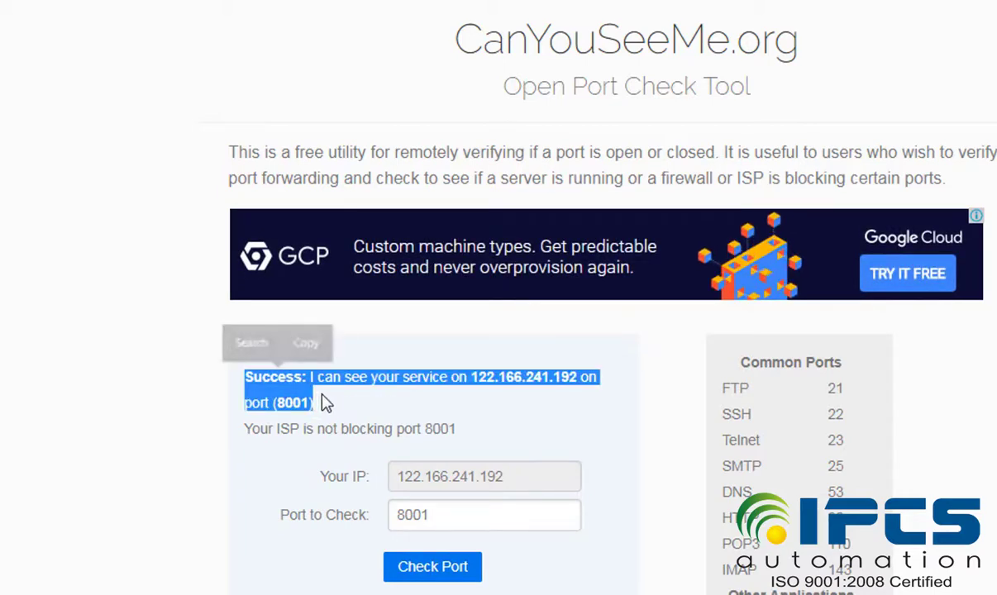
pyautogui.click(369, 406)
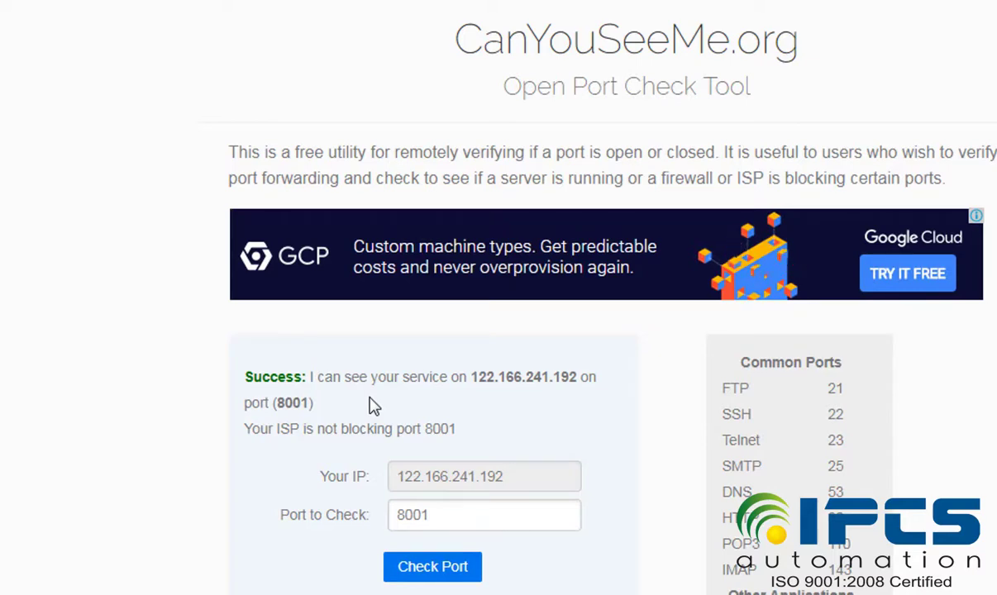